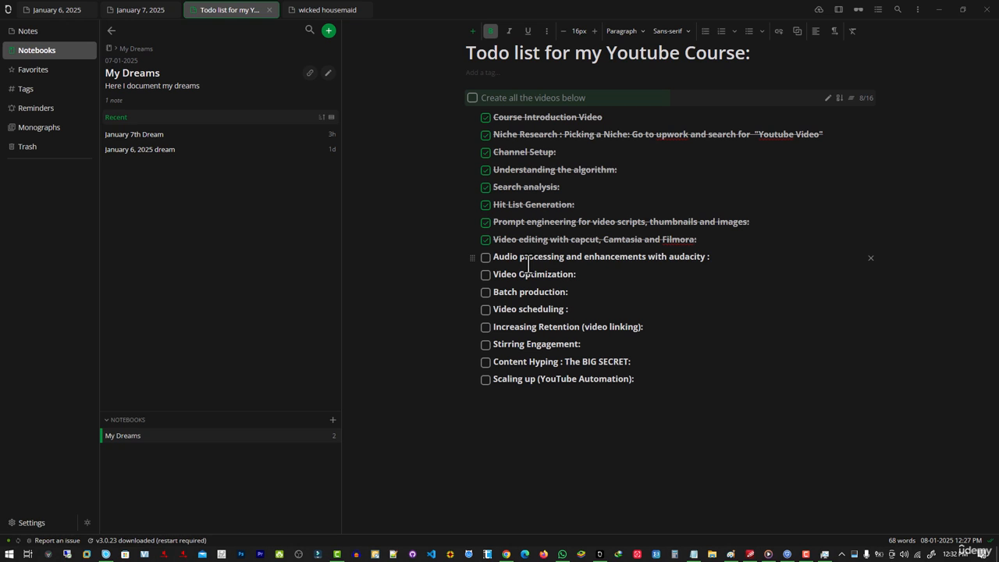
Switch to the Paint diagram comparing the video editing tools, review it, and minimize it.
{"action": "key", "text": "super"}
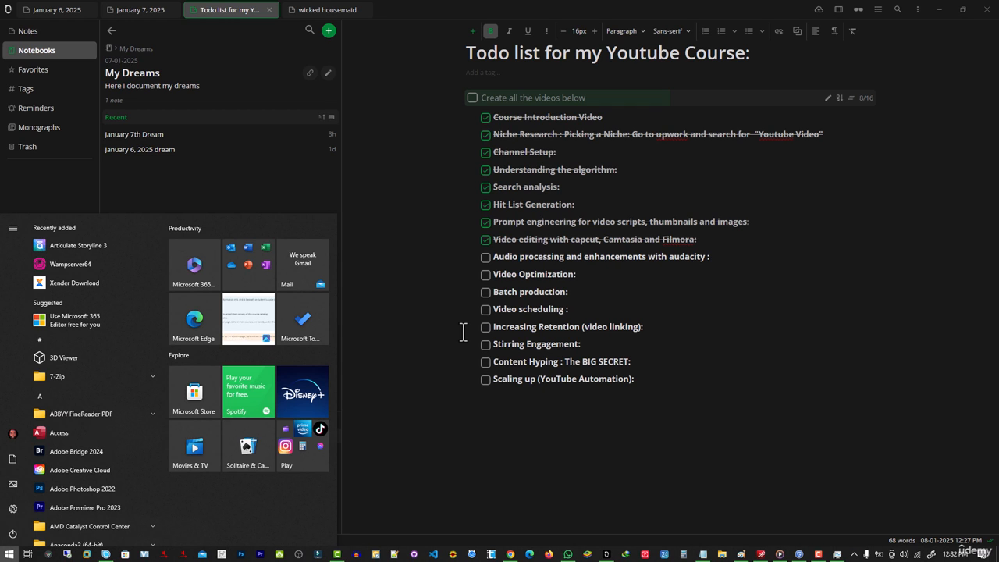
{"action": "left_click", "coordinate": [741, 554]}
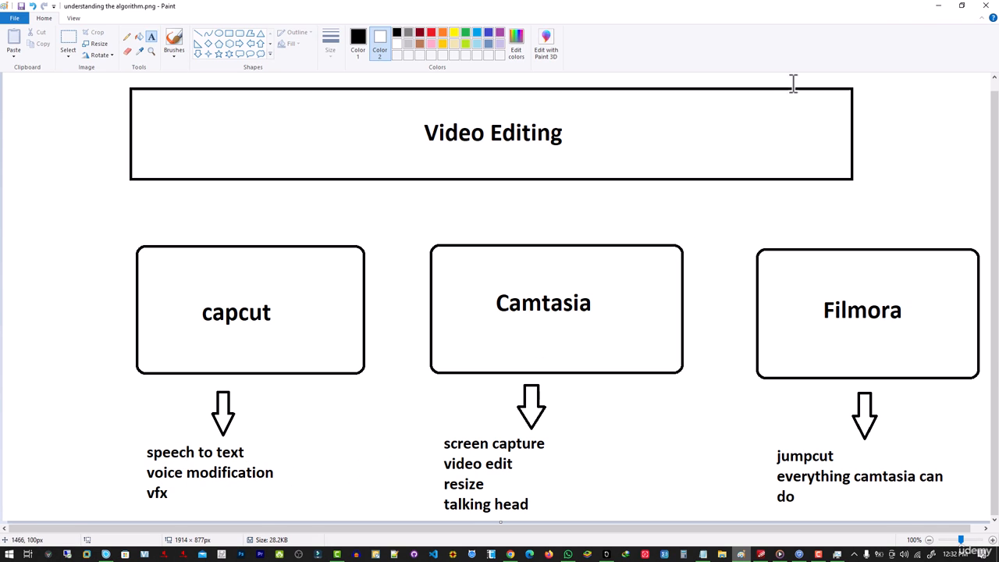
{"action": "left_click", "coordinate": [938, 8]}
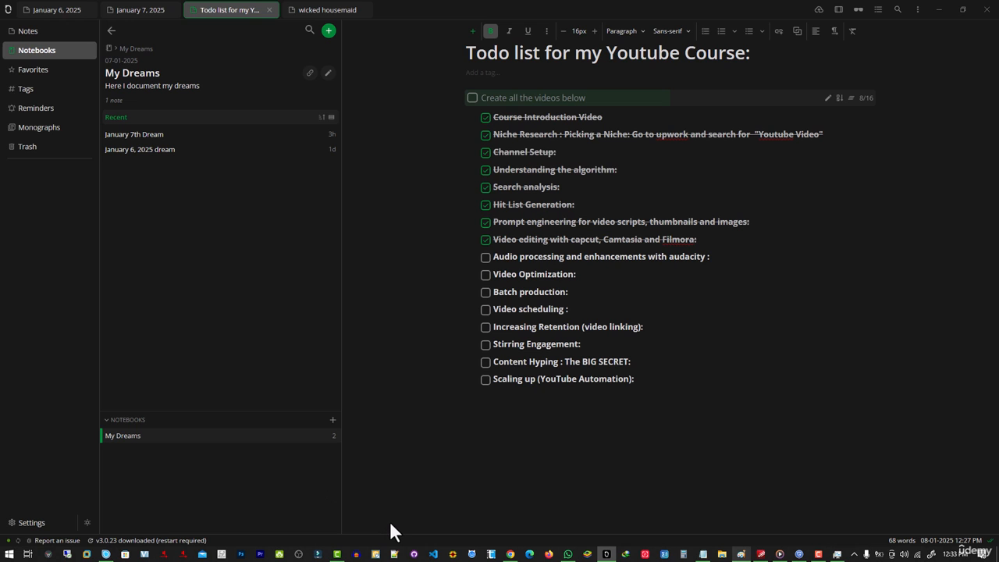
Launch CapCut and create a new project.
{"action": "key", "text": "super"}
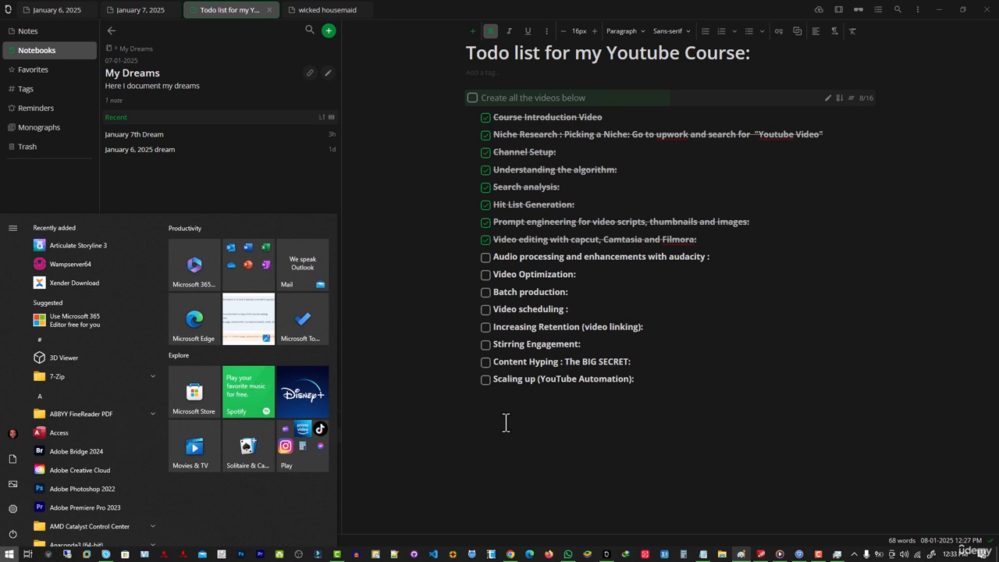
{"action": "type", "text": "capcut"}
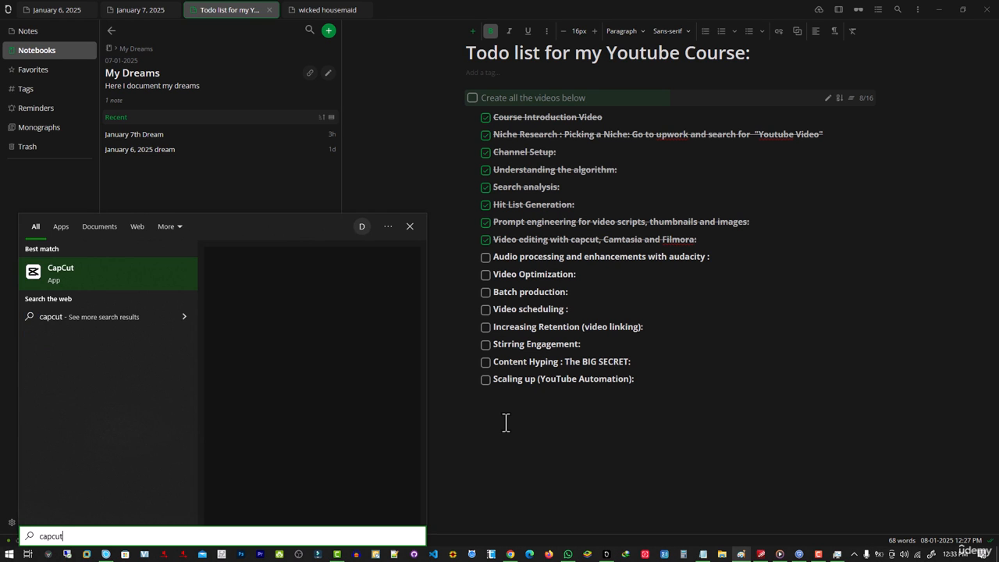
{"action": "left_click", "coordinate": [121, 273]}
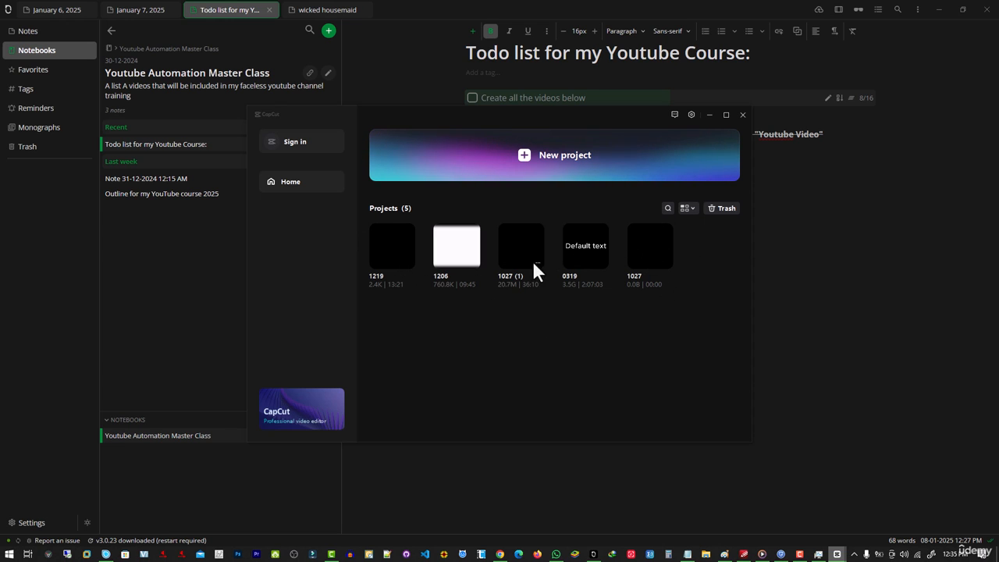
{"action": "left_click", "coordinate": [524, 155]}
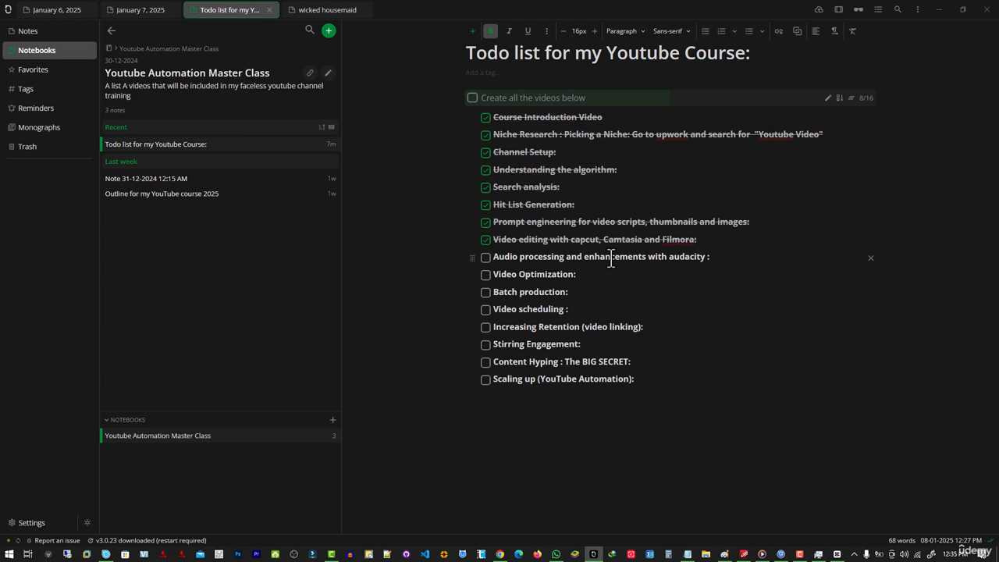
Bring the CapCut editor to the front and dismiss its version update dialog without installing.
{"action": "mouse_move", "coordinate": [842, 557]}
{"action": "left_click", "coordinate": [840, 556]}
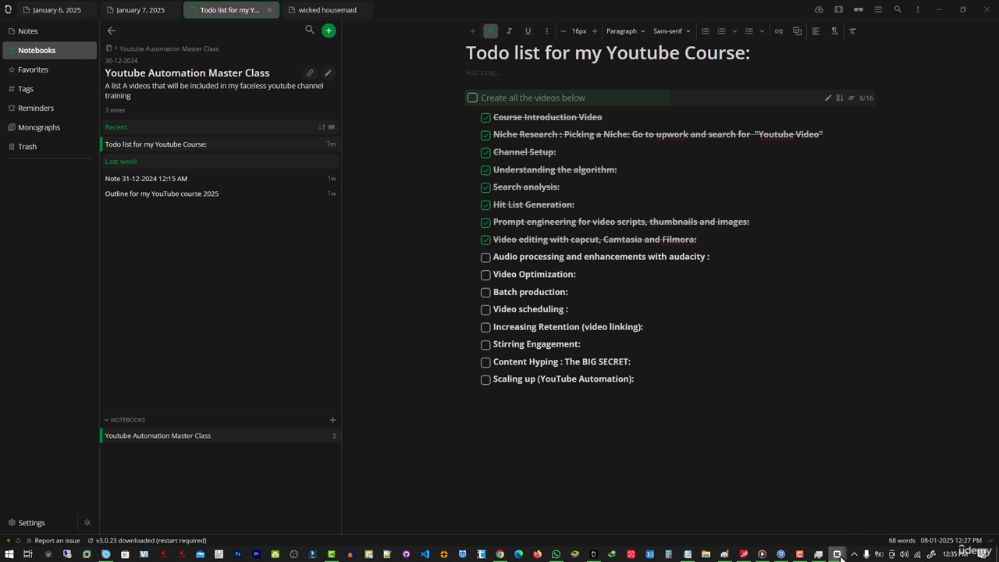
{"action": "left_click", "coordinate": [829, 538]}
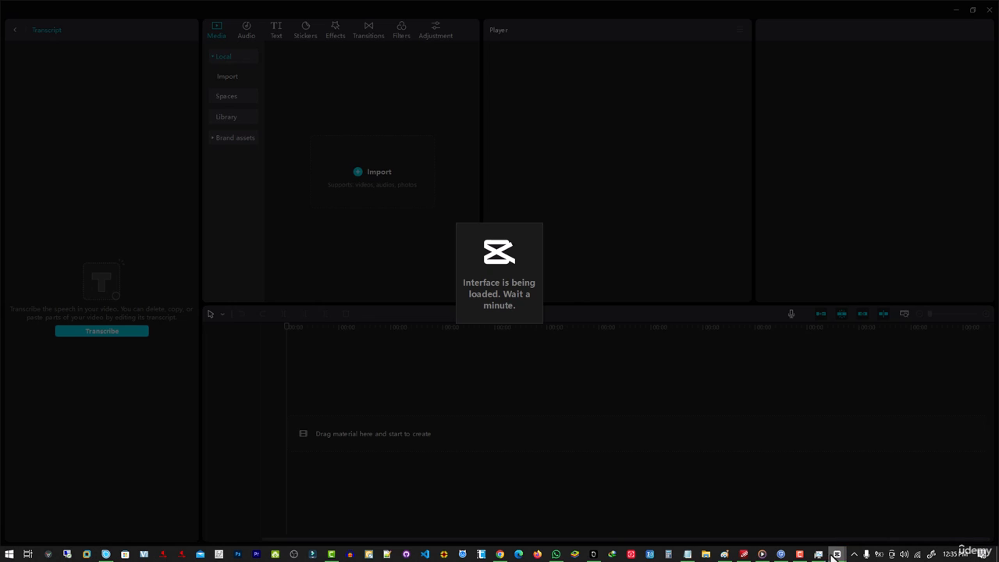
{"action": "mouse_move", "coordinate": [835, 554]}
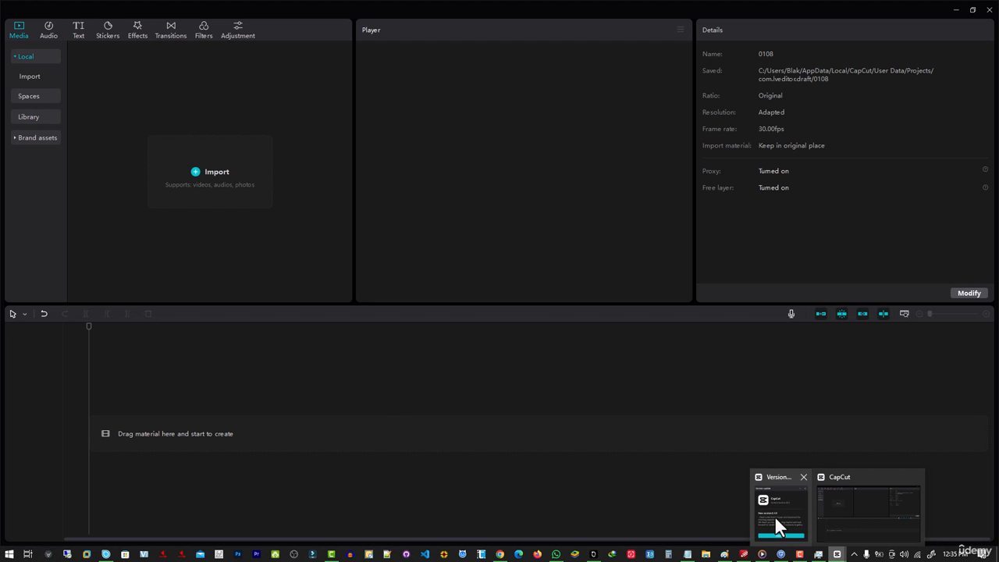
{"action": "left_click", "coordinate": [775, 515]}
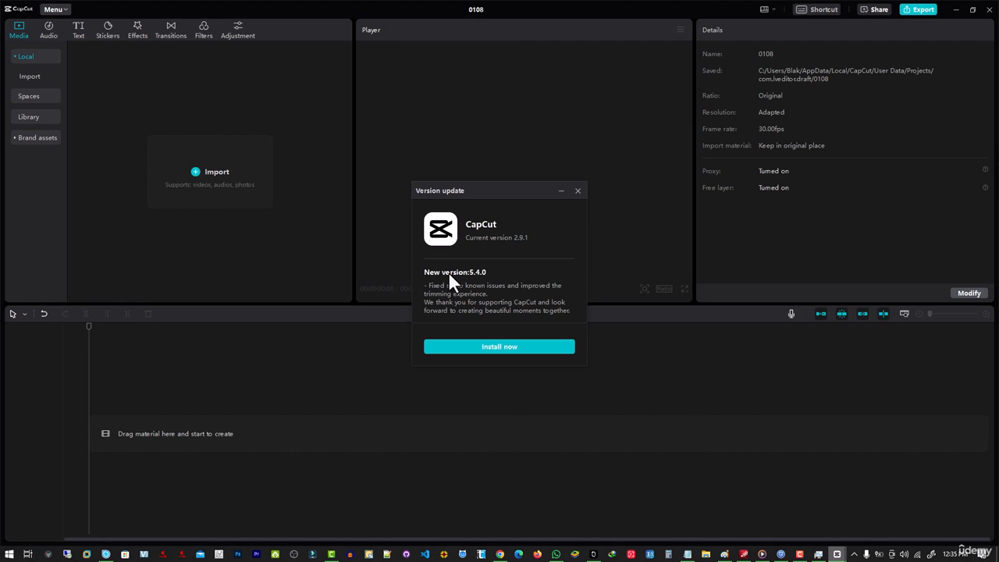
{"action": "left_click", "coordinate": [579, 192]}
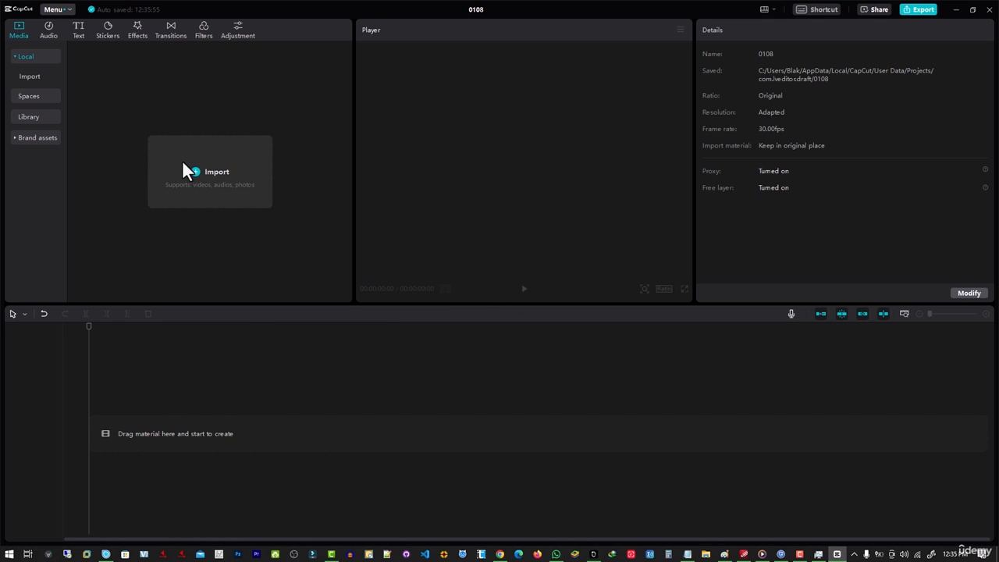
Browse the audio library's music list, sound effects, TikTok sounds and brand music categories.
{"action": "left_click", "coordinate": [49, 39]}
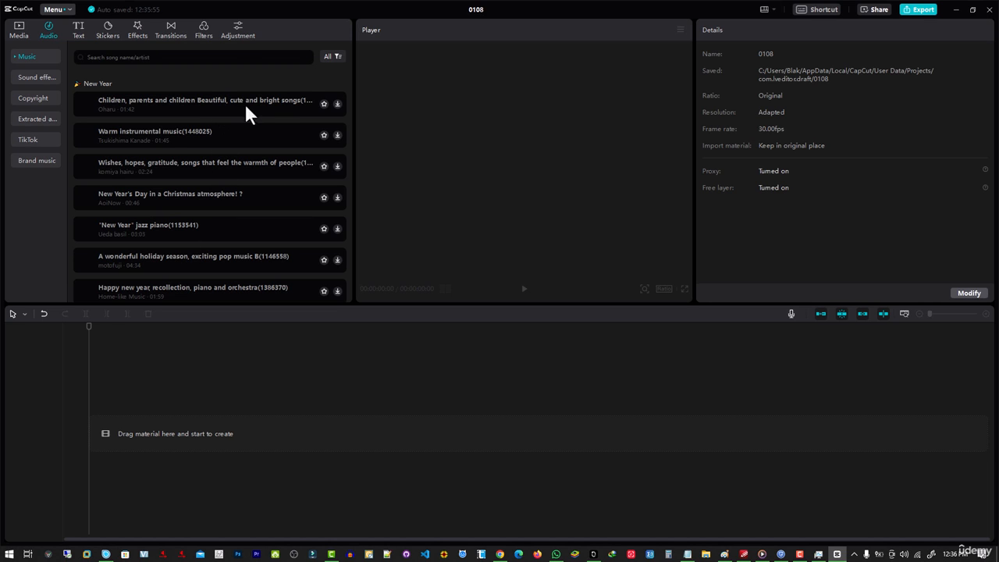
{"action": "scroll", "coordinate": [204, 168], "scroll_direction": "down", "scroll_amount": 5}
{"action": "scroll", "coordinate": [205, 169], "scroll_direction": "down", "scroll_amount": 3}
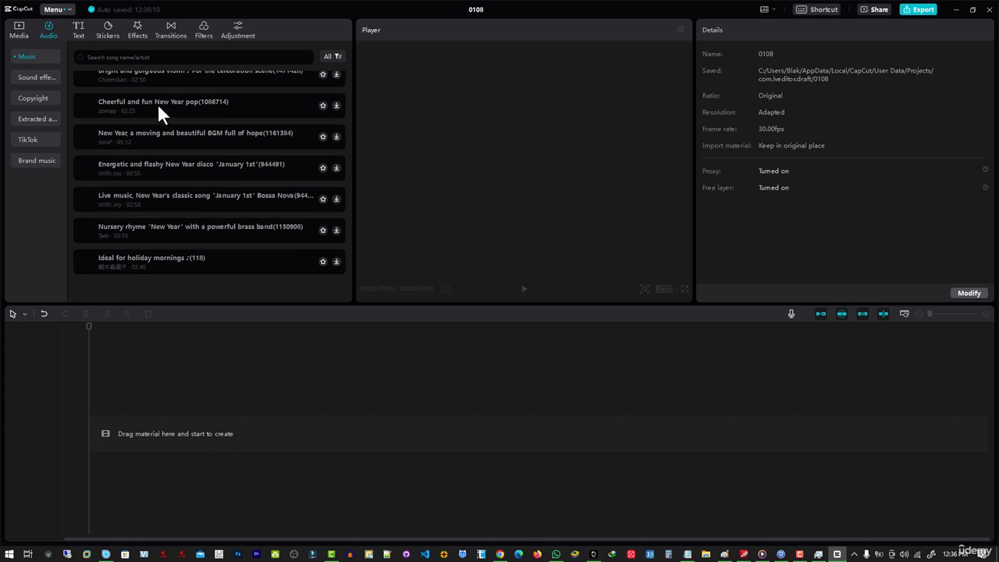
{"action": "left_click", "coordinate": [42, 77]}
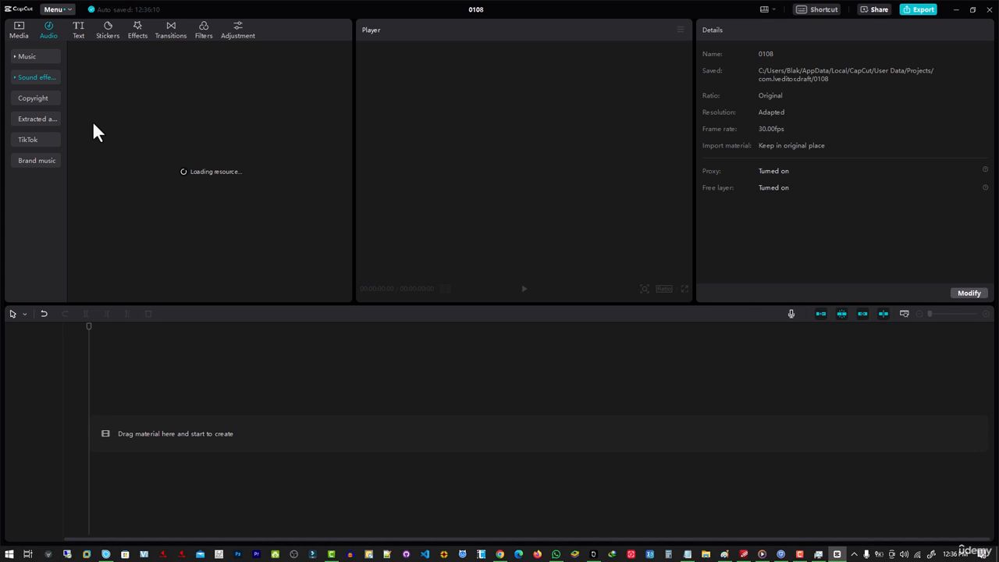
{"action": "left_click", "coordinate": [50, 150]}
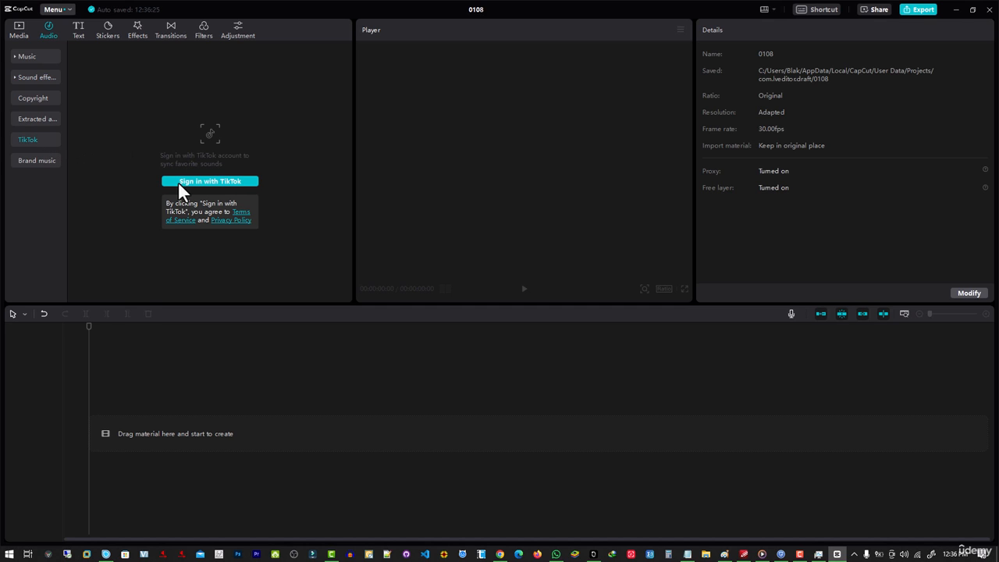
{"action": "left_click", "coordinate": [42, 165]}
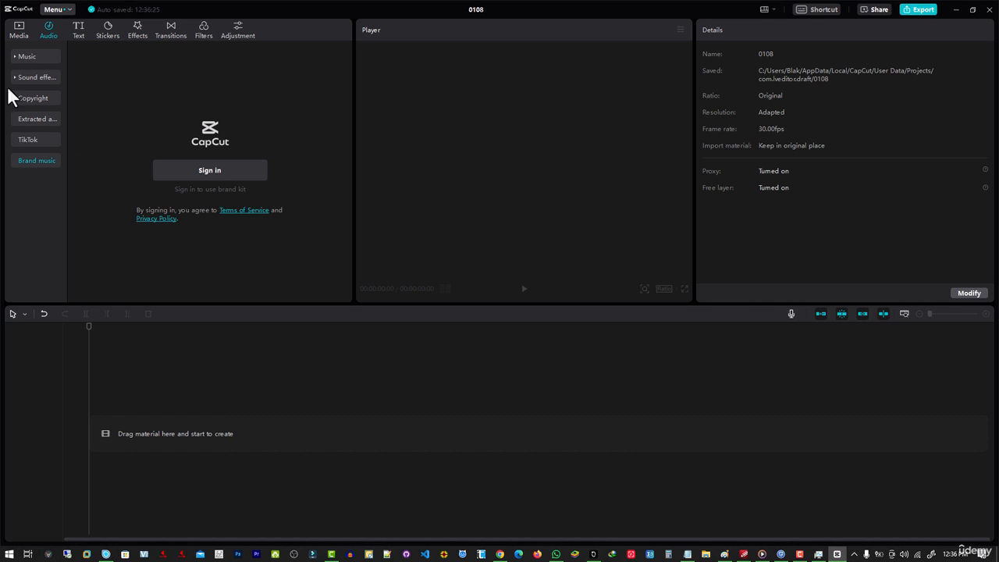
Add a default text clip to the timeline and replace its content with "hi my name" followed by the speaker's name.
{"action": "left_click", "coordinate": [78, 39]}
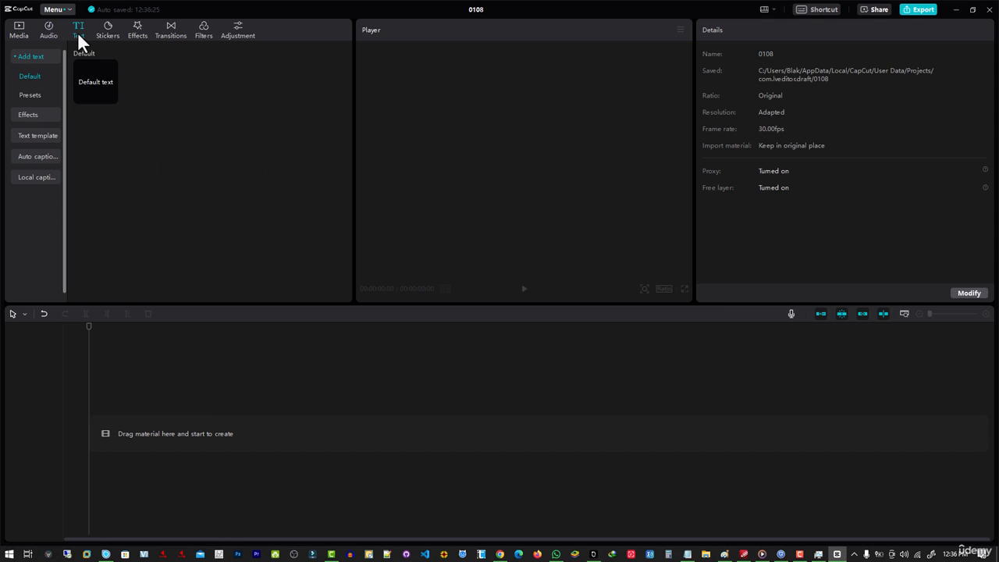
{"action": "left_click", "coordinate": [110, 97]}
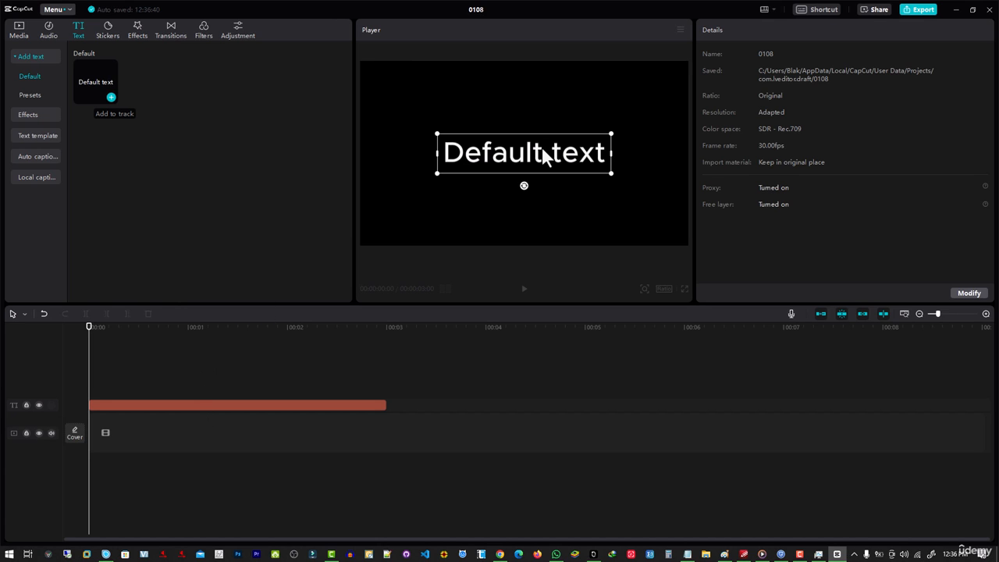
{"action": "double_click", "coordinate": [521, 164]}
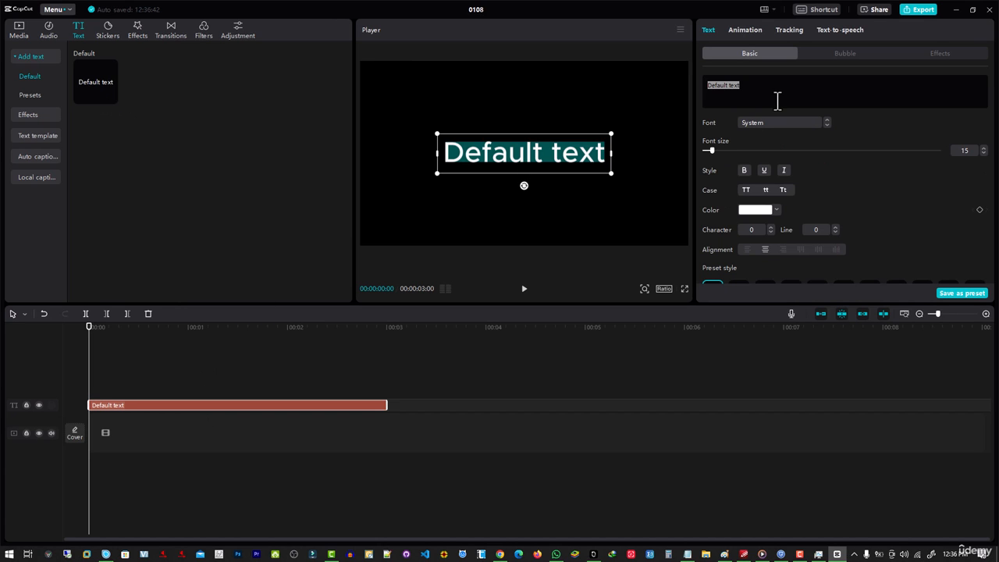
{"action": "left_click", "coordinate": [777, 99]}
{"action": "key", "text": "ctrl+a"}
{"action": "type", "text": "hi m"}
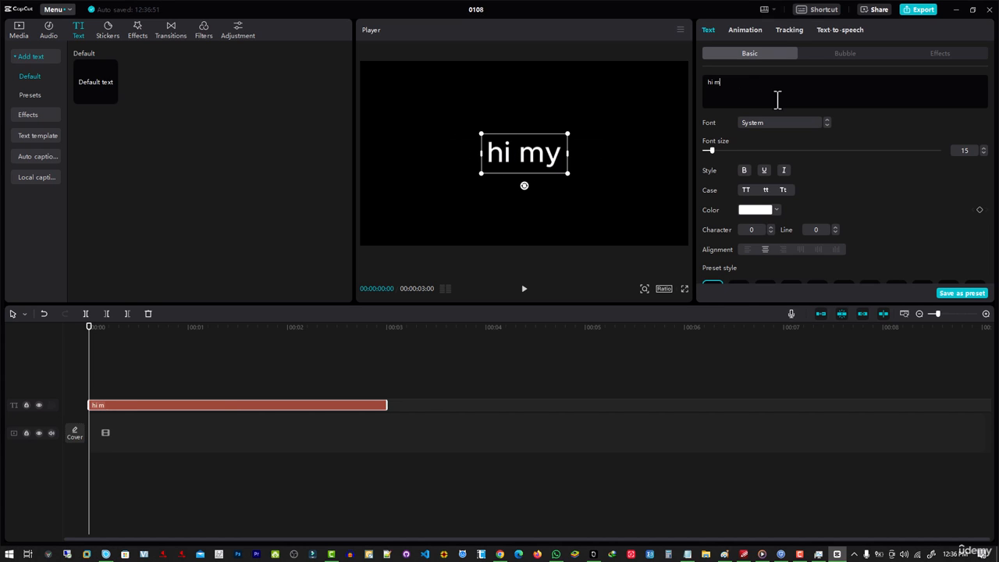
{"action": "type", "text": "y name iBlalk"}
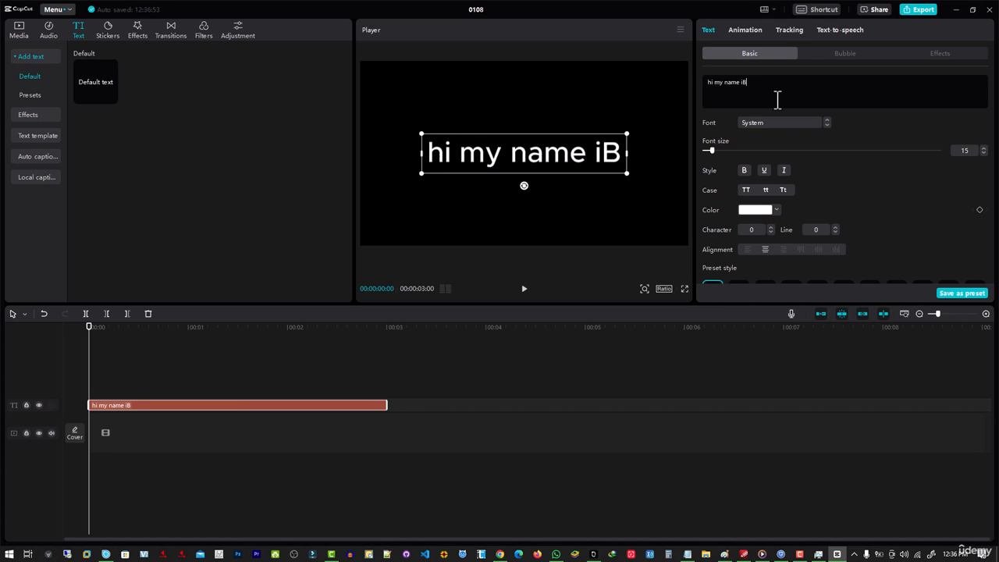
{"action": "key", "text": "BackSpace"}
{"action": "key", "text": "BackSpace"}
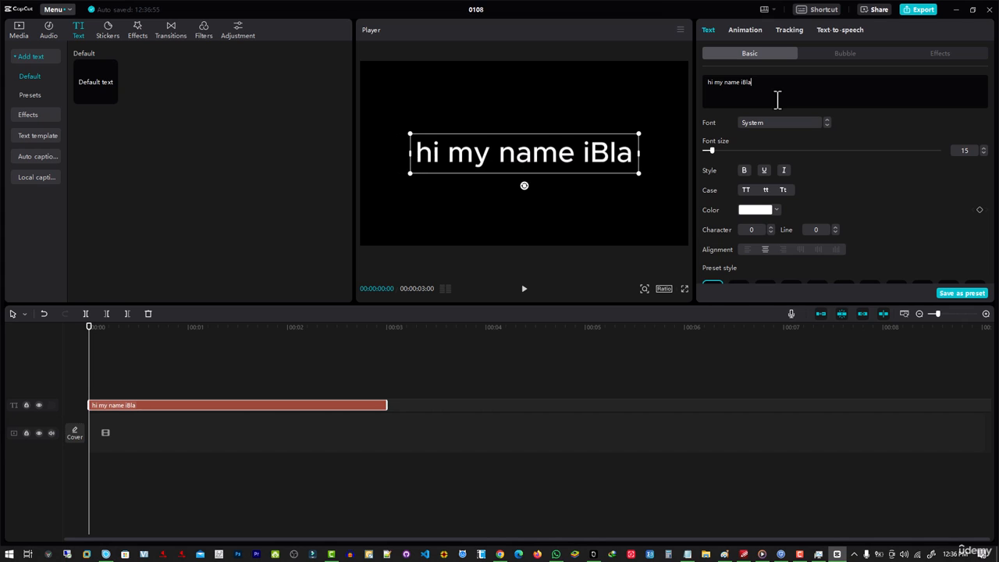
{"action": "type", "text": "k"}
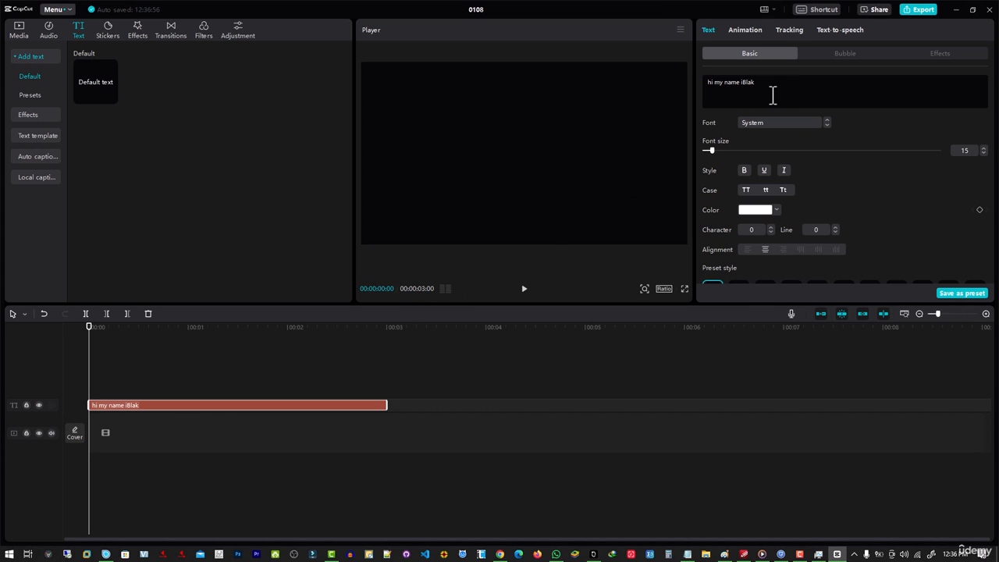
Examine the text-to-speech voices available for the greeting text clip.
{"action": "left_click", "coordinate": [840, 35]}
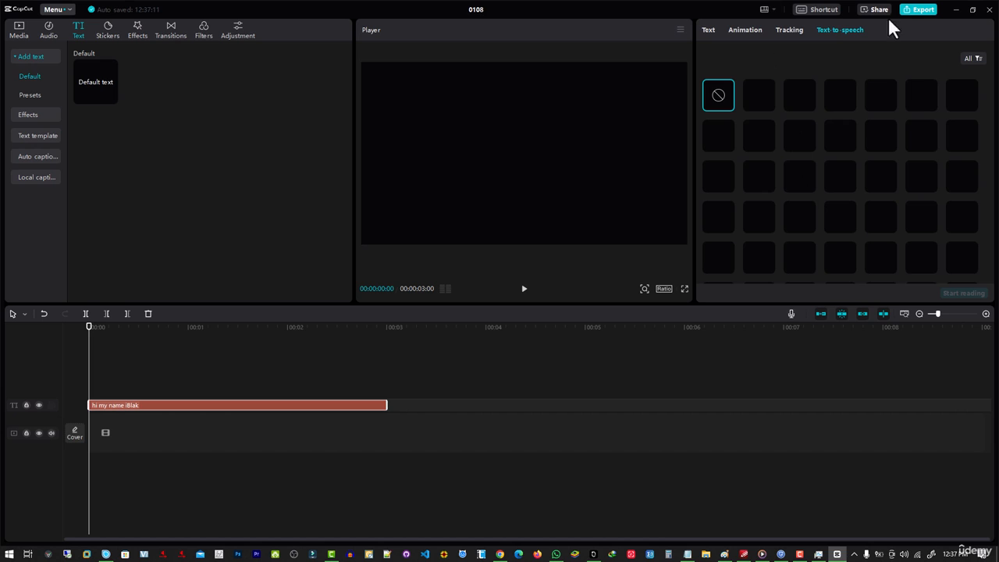
{"action": "scroll", "coordinate": [945, 149], "scroll_direction": "down", "scroll_amount": 2}
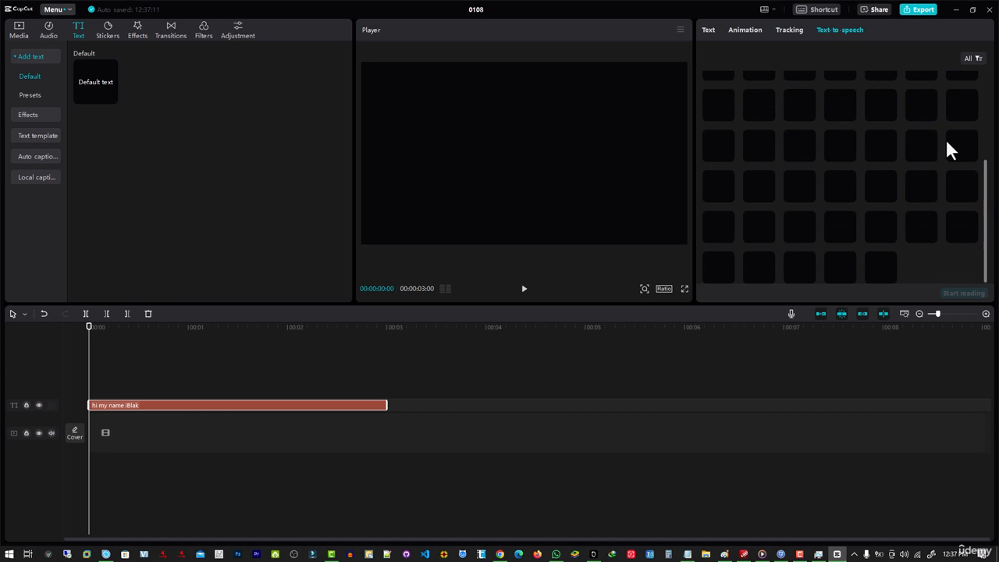
{"action": "scroll", "coordinate": [947, 165], "scroll_direction": "up", "scroll_amount": 2}
{"action": "scroll", "coordinate": [949, 170], "scroll_direction": "down", "scroll_amount": 3}
{"action": "scroll", "coordinate": [944, 180], "scroll_direction": "up", "scroll_amount": 3}
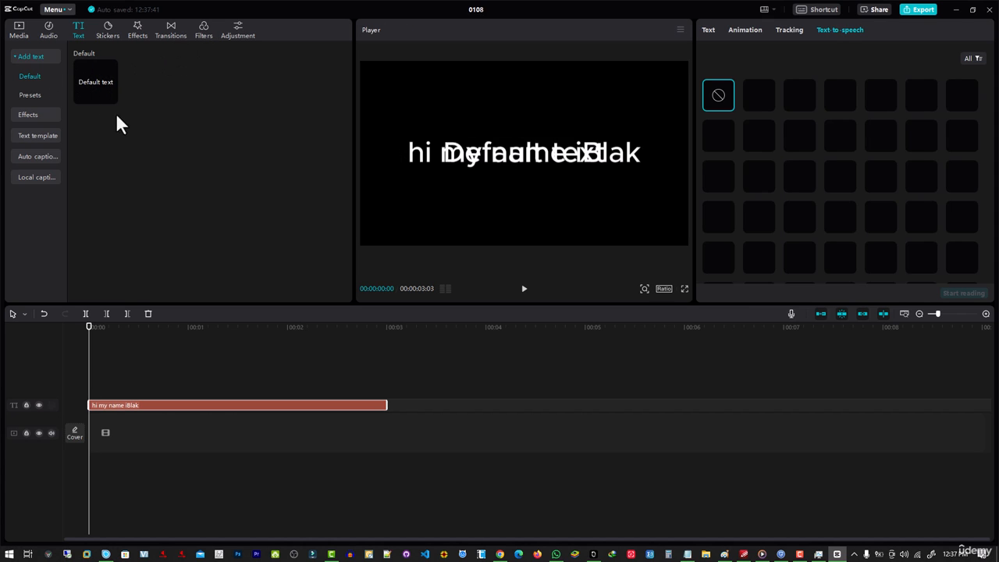
Look at the auto captions and local captions options, and return to the local media import area.
{"action": "left_click", "coordinate": [34, 156]}
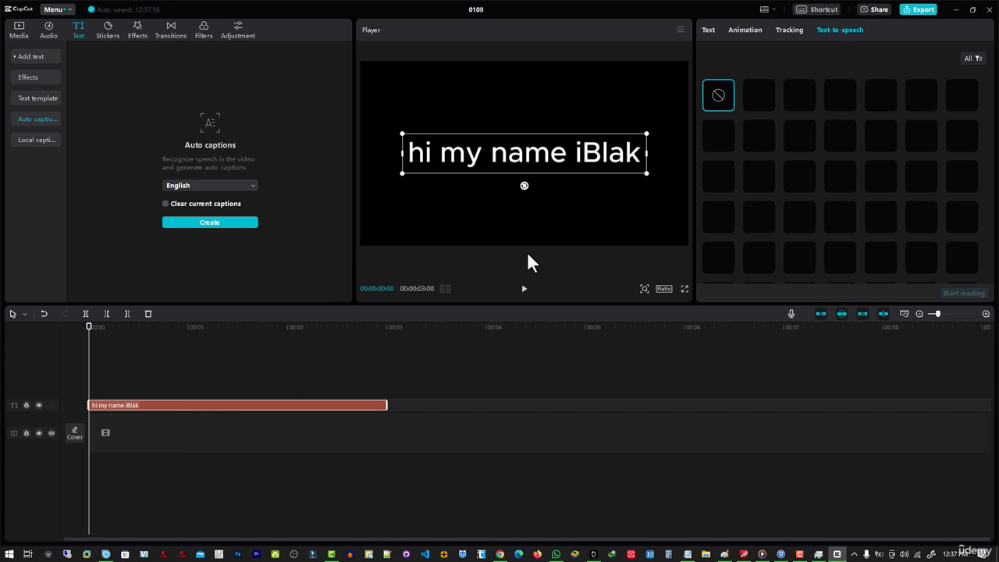
{"action": "left_click", "coordinate": [41, 144]}
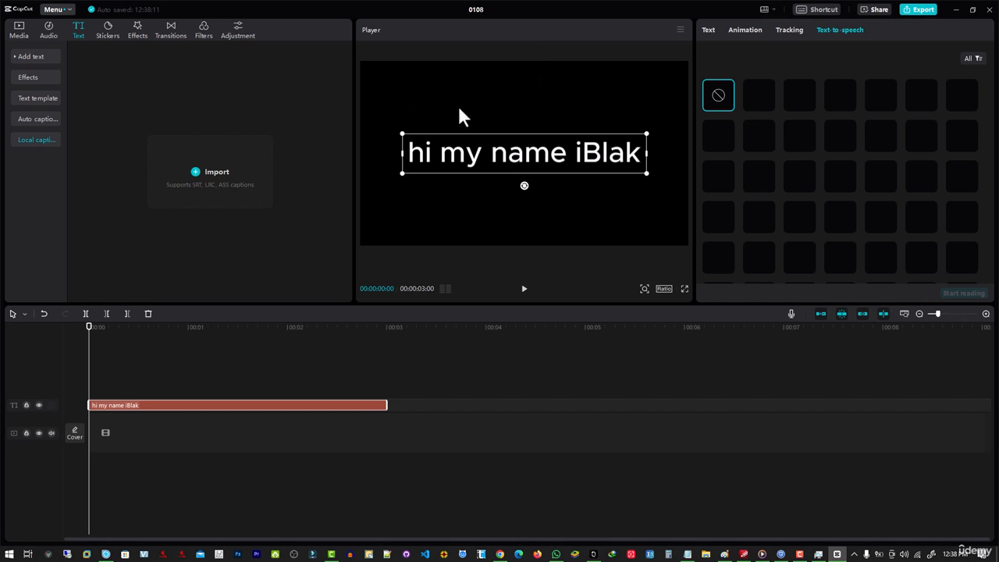
{"action": "left_click", "coordinate": [24, 35]}
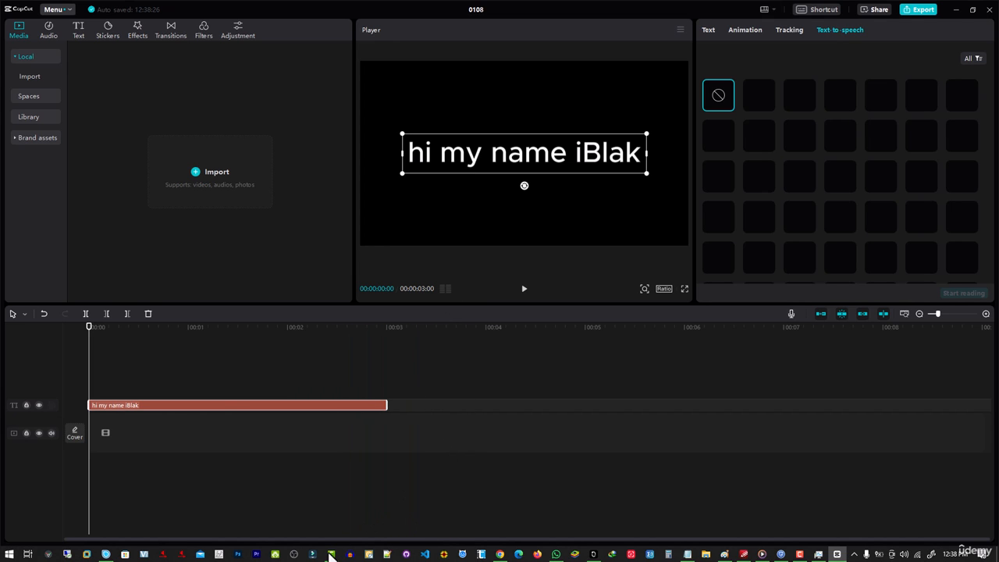
Switch to Camtasia and place the "Video Editing with camtasia and filmora" recording at the very start of the timeline.
{"action": "left_click", "coordinate": [331, 555]}
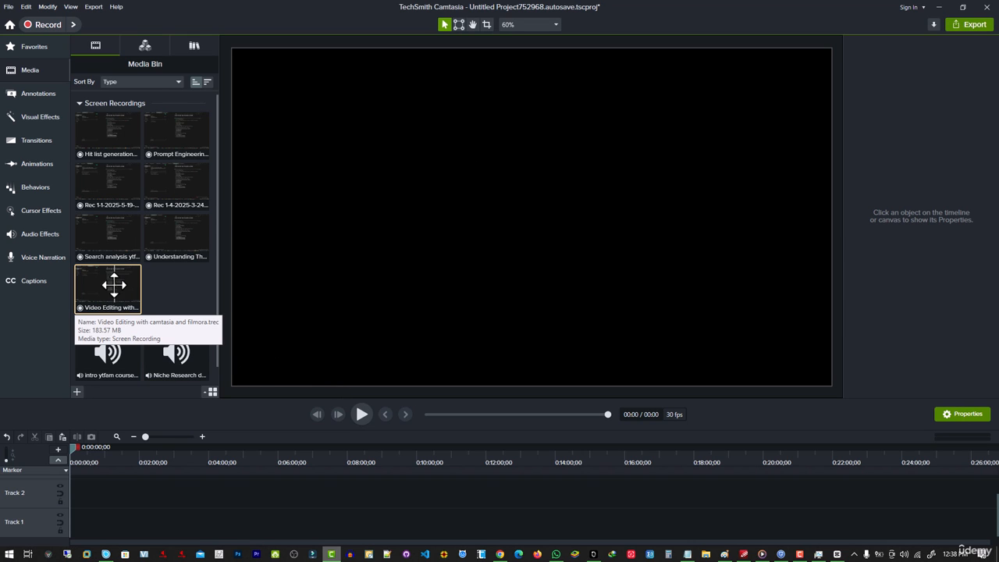
{"action": "left_click_drag", "start_coordinate": [113, 285], "coordinate": [94, 534]}
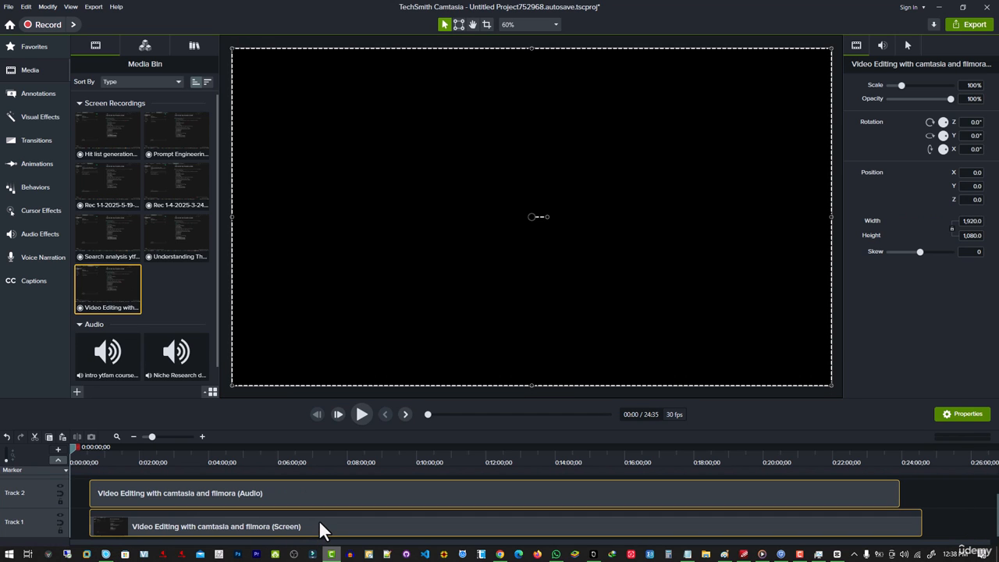
{"action": "left_click_drag", "start_coordinate": [318, 527], "coordinate": [164, 527]}
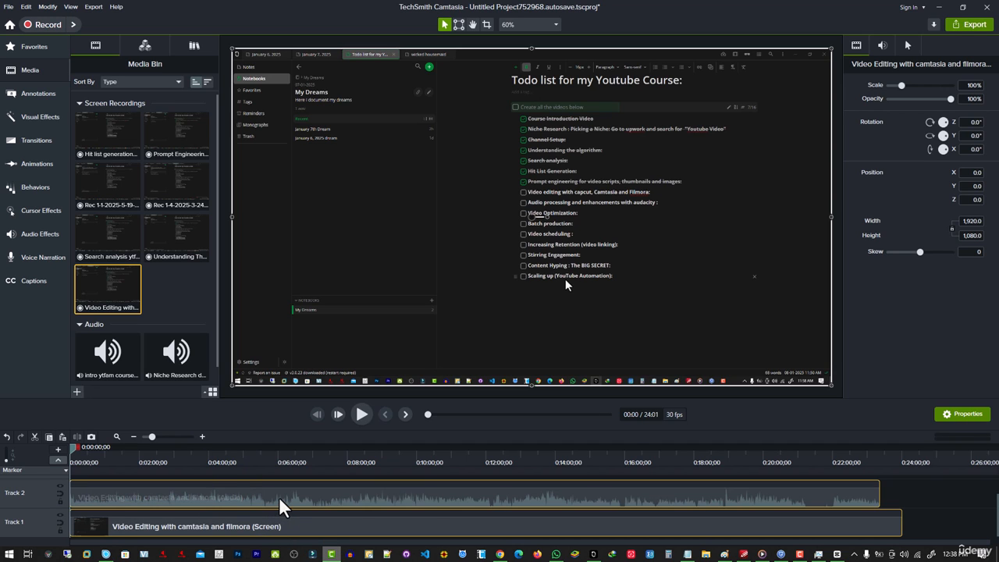
Start an audio-only export of the "Video Editing with camtasia and filmora" timeline.
{"action": "right_click", "coordinate": [218, 499]}
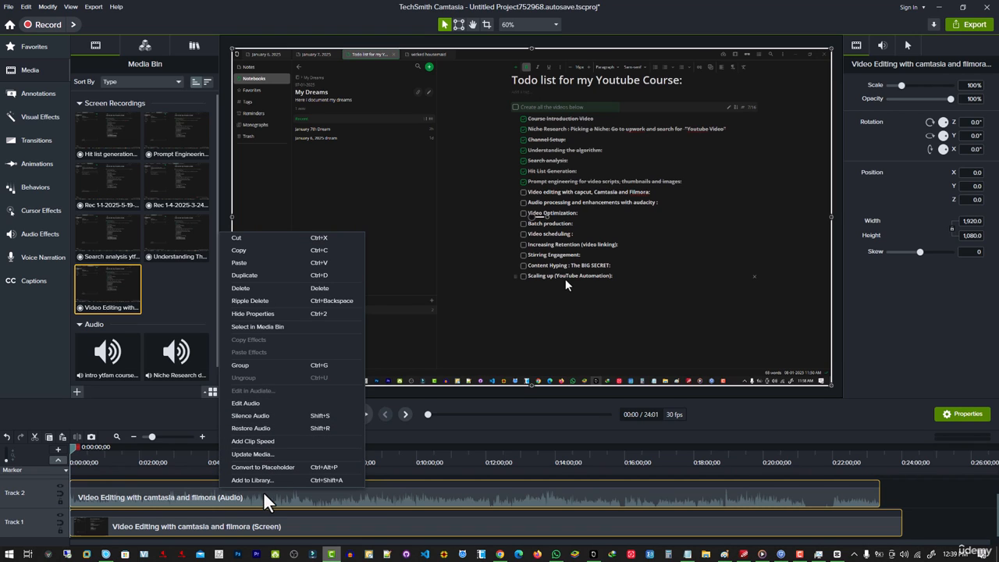
{"action": "left_click", "coordinate": [91, 9]}
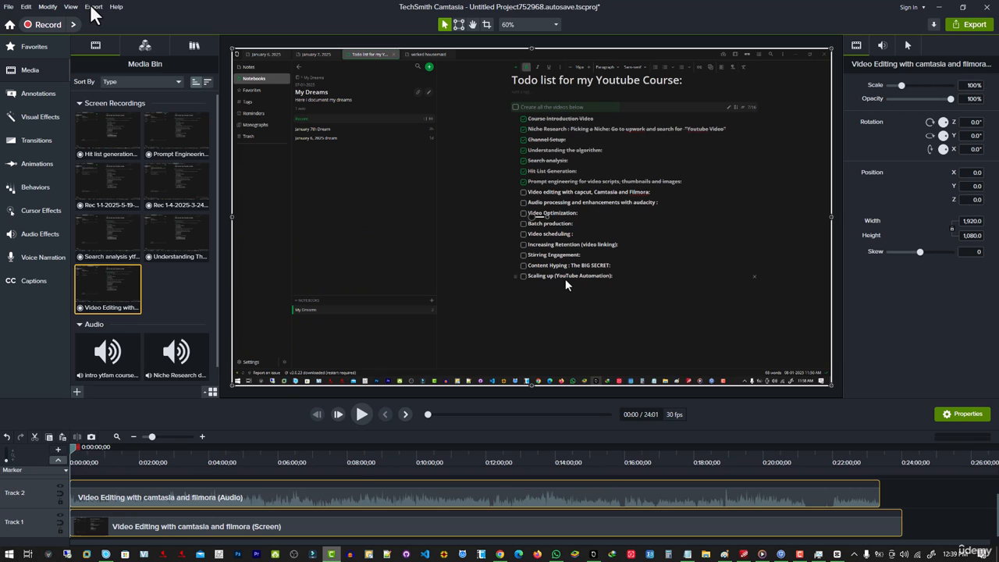
{"action": "left_click", "coordinate": [92, 8]}
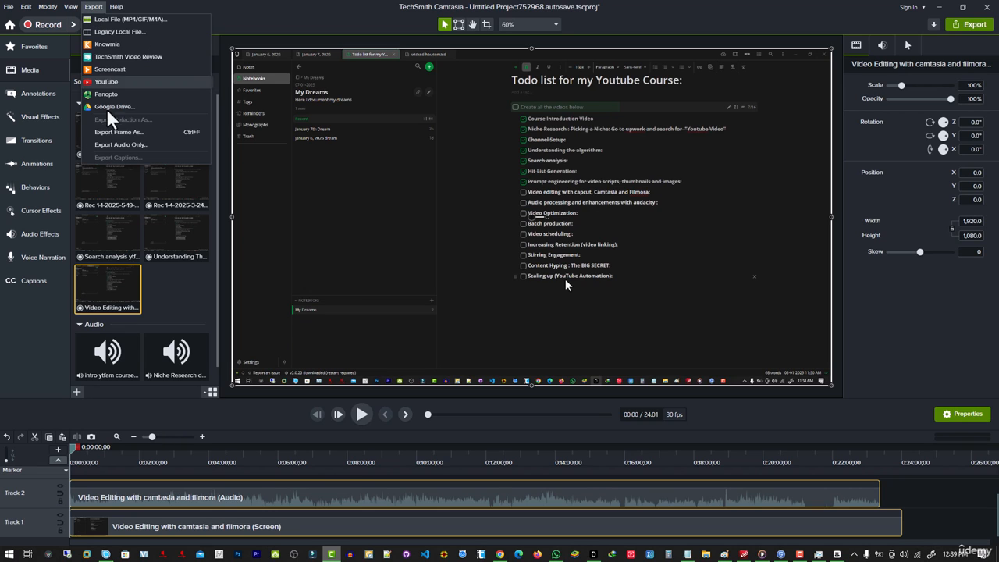
{"action": "left_click", "coordinate": [129, 151]}
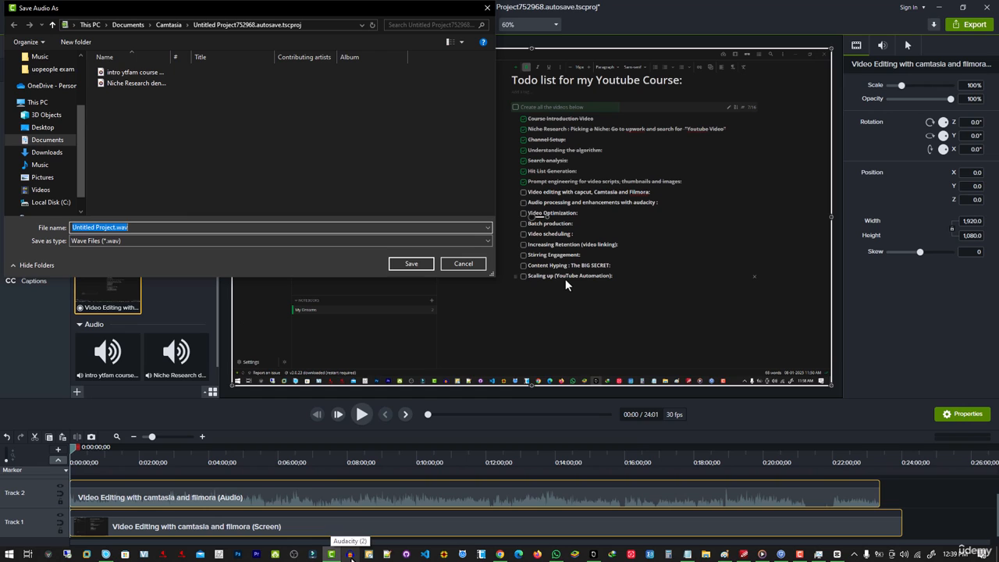
Open Audacity and import the "Niche Research denoised" audio file from the export folder into the empty project.
{"action": "left_click", "coordinate": [348, 555]}
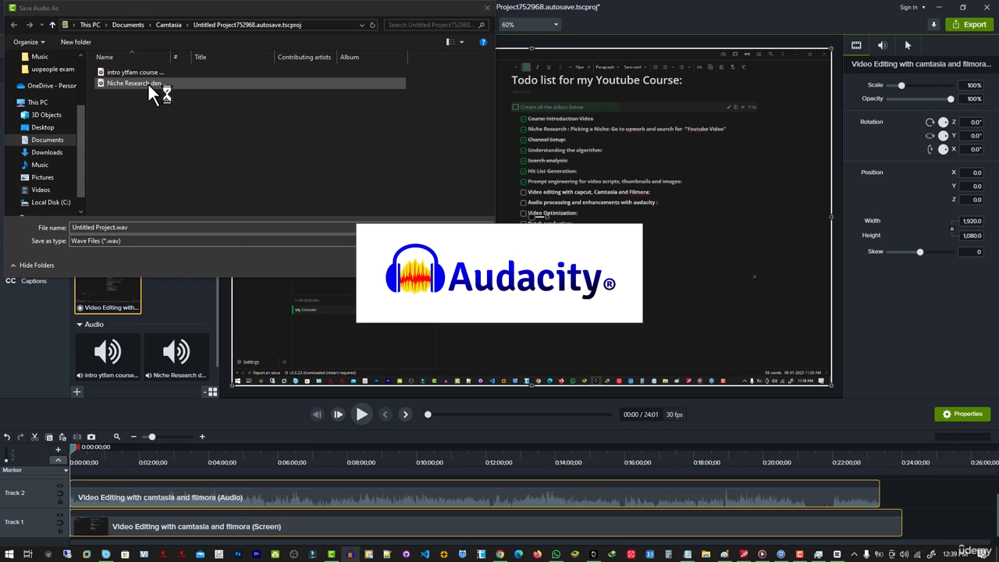
{"action": "left_click", "coordinate": [149, 82]}
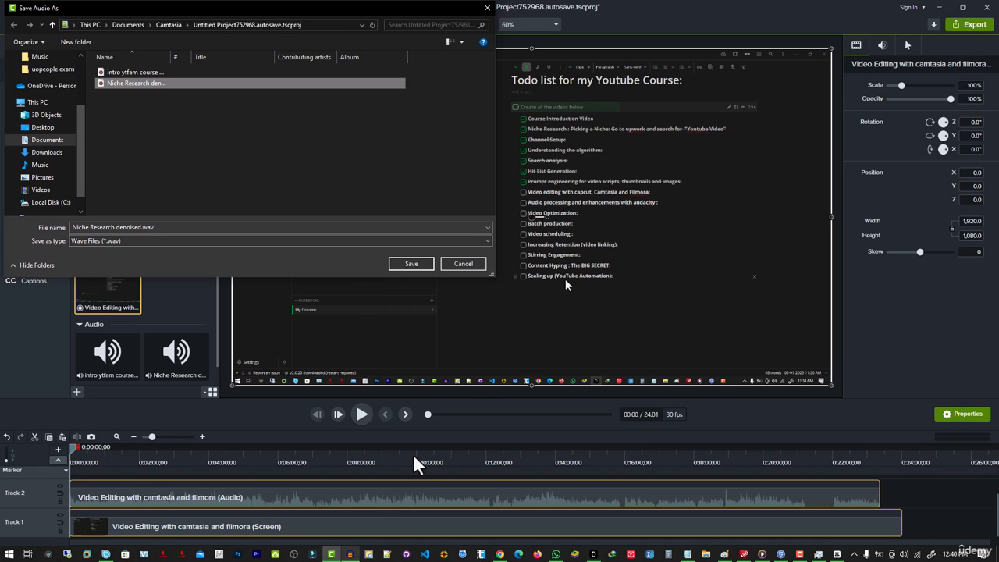
{"action": "left_click", "coordinate": [351, 554]}
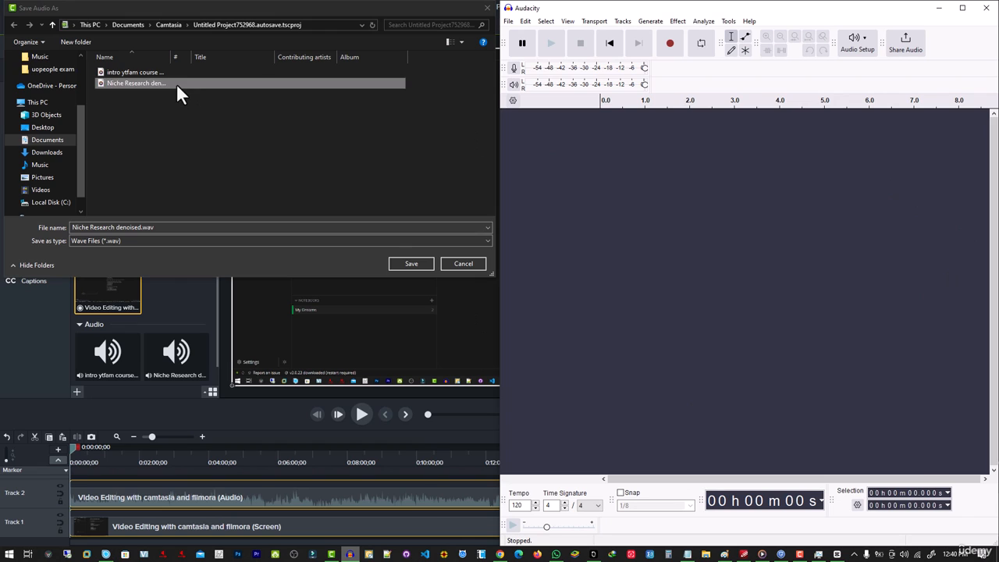
{"action": "mouse_move", "coordinate": [692, 256]}
{"action": "left_mouse_down"}
{"action": "mouse_move", "coordinate": [715, 258]}
{"action": "mouse_move", "coordinate": [702, 260]}
{"action": "left_mouse_up"}
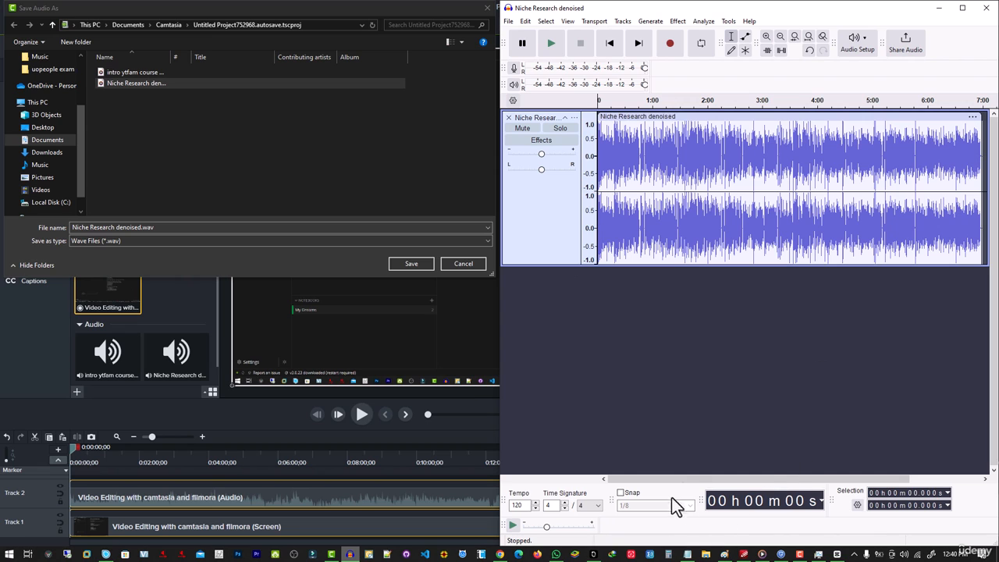
Select the quiet stretch from about 0.26 to 0.75 s of the "Niche Research denoised" track and play it.
{"action": "left_click", "coordinate": [767, 36]}
{"action": "left_click", "coordinate": [766, 36]}
{"action": "left_click", "coordinate": [766, 36]}
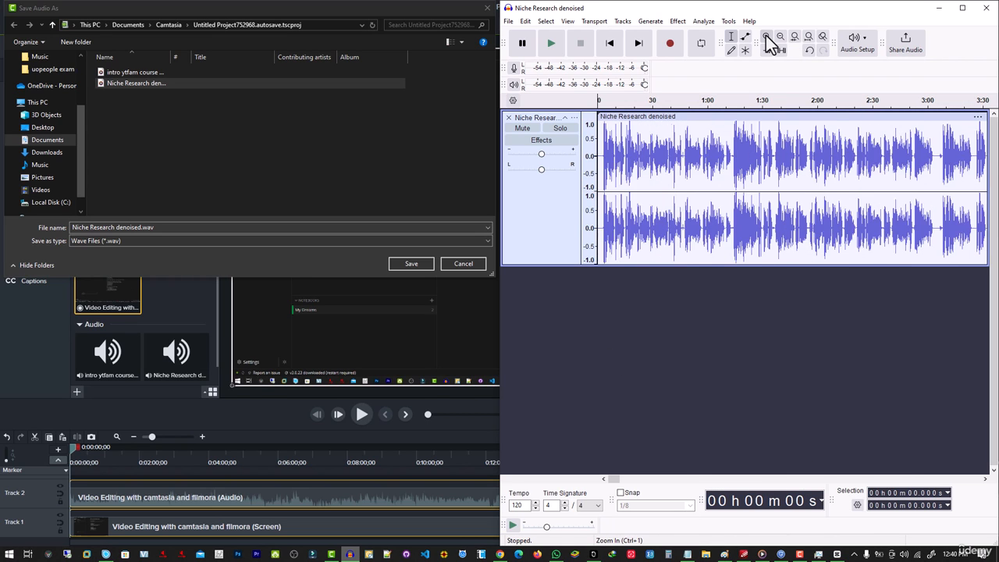
{"action": "left_click", "coordinate": [766, 37]}
{"action": "left_click", "coordinate": [767, 37]}
{"action": "left_click", "coordinate": [766, 37]}
{"action": "left_click", "coordinate": [767, 37]}
{"action": "left_click_drag", "start_coordinate": [952, 160], "coordinate": [720, 178]}
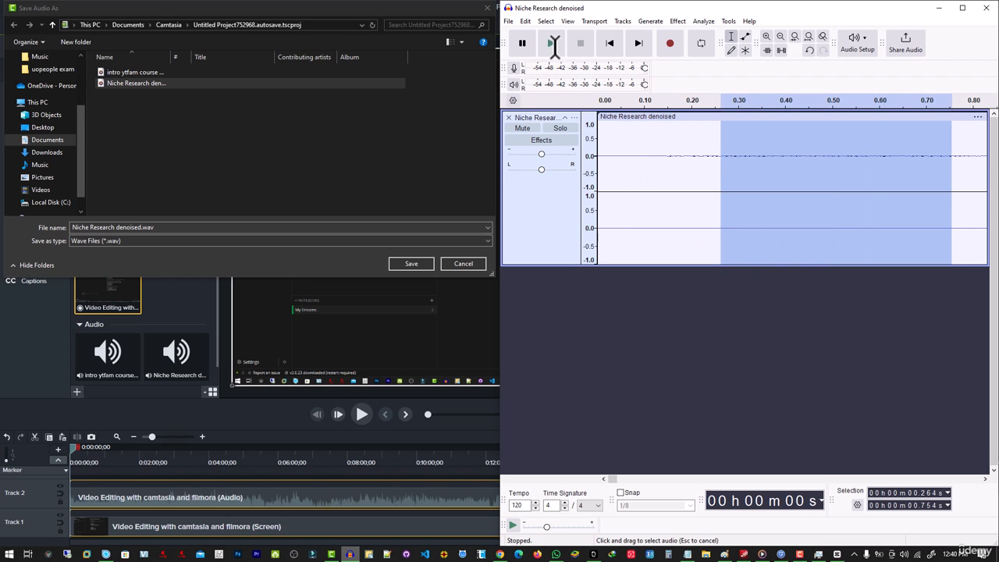
{"action": "left_click", "coordinate": [552, 47]}
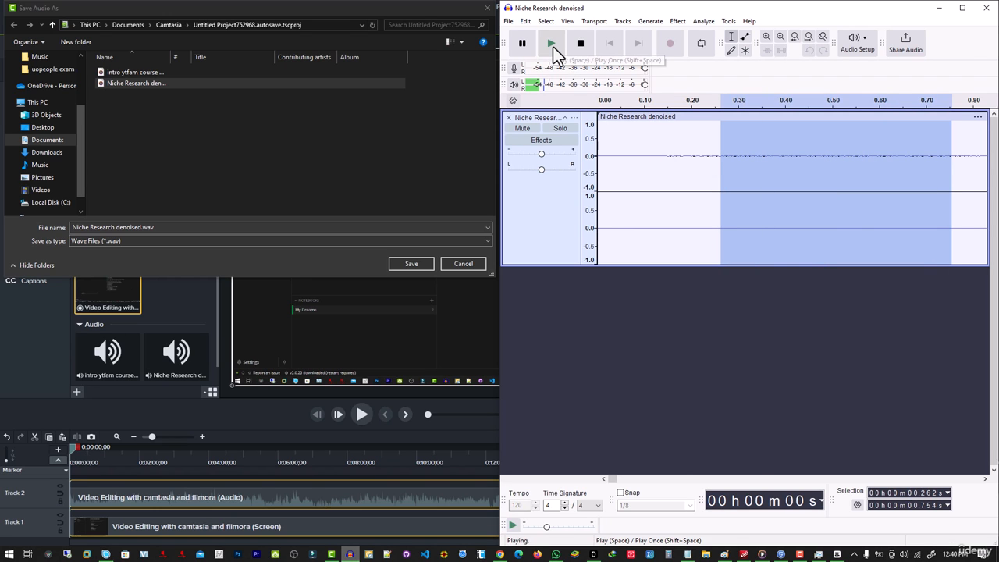
{"action": "left_click", "coordinate": [553, 46]}
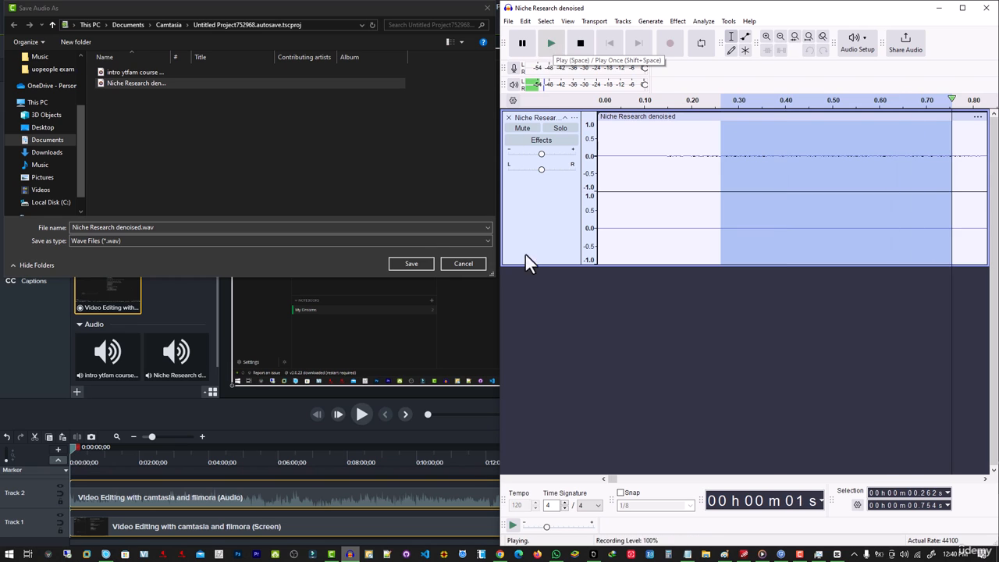
Decline replacing the existing "Niche Research denoised.wav" and export Camtasia's timeline audio as a WAV file named "test audio".
{"action": "left_click", "coordinate": [405, 261]}
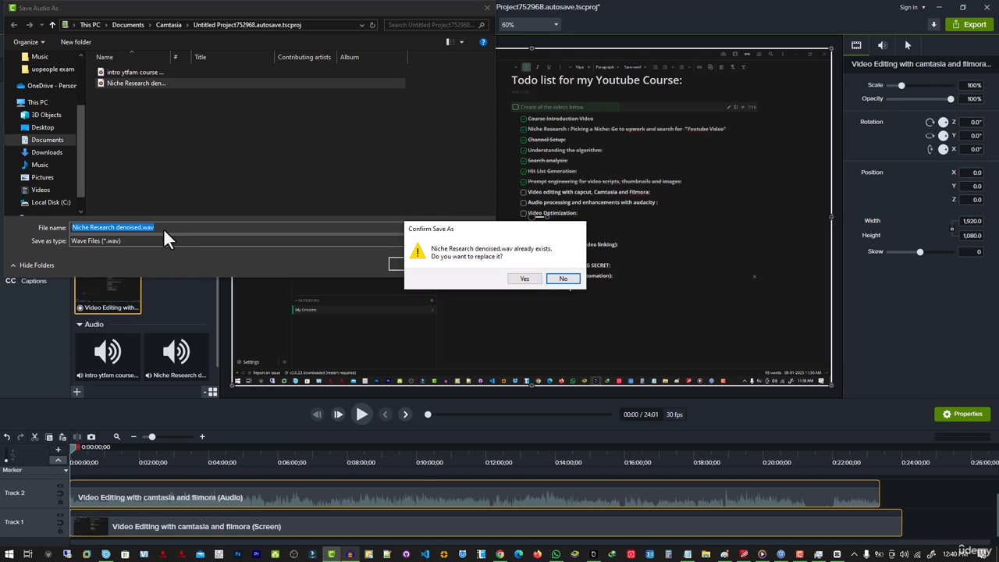
{"action": "left_click", "coordinate": [562, 279]}
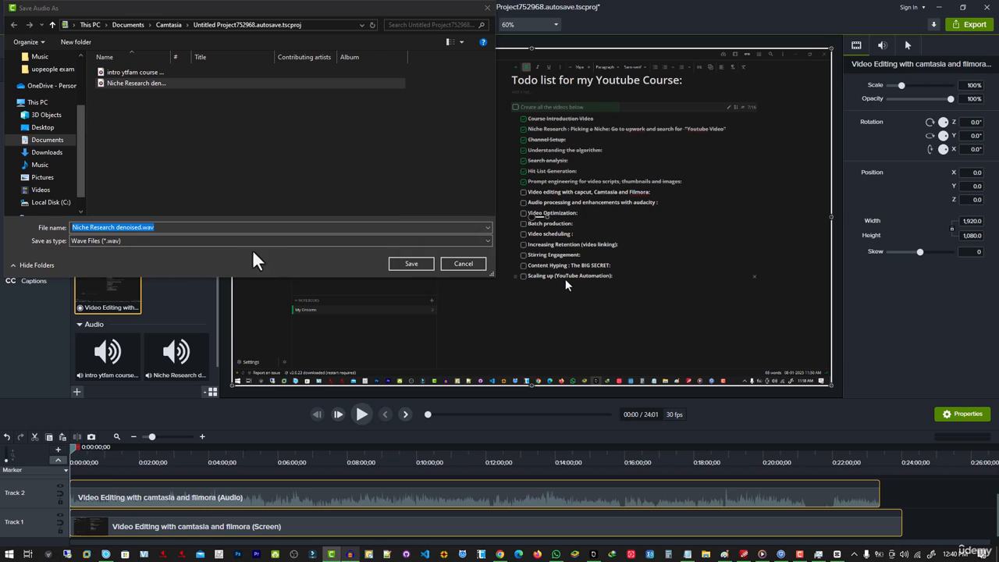
{"action": "left_click", "coordinate": [141, 227]}
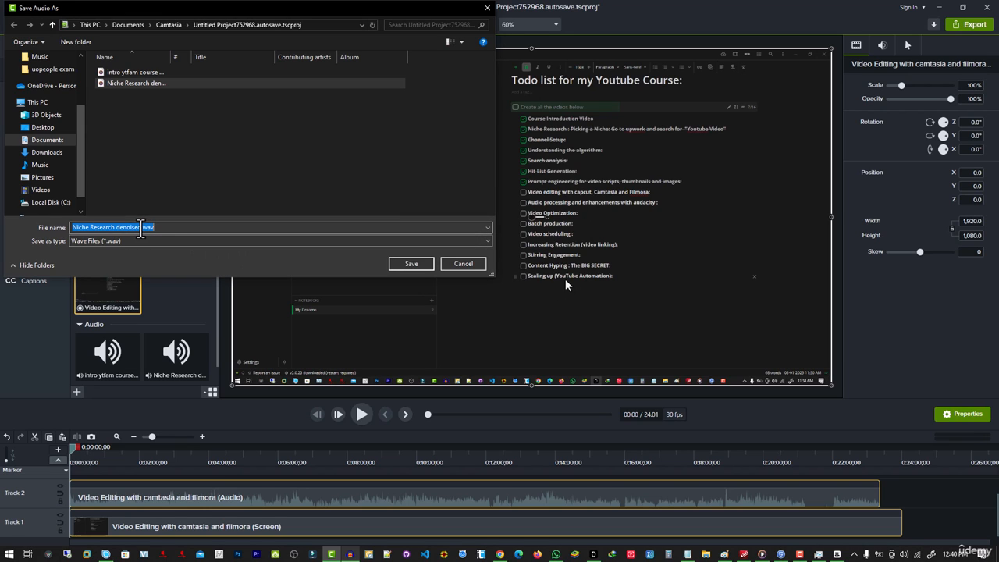
{"action": "left_click_drag", "start_coordinate": [168, 228], "coordinate": [28, 227]}
{"action": "type", "text": "test audio"}
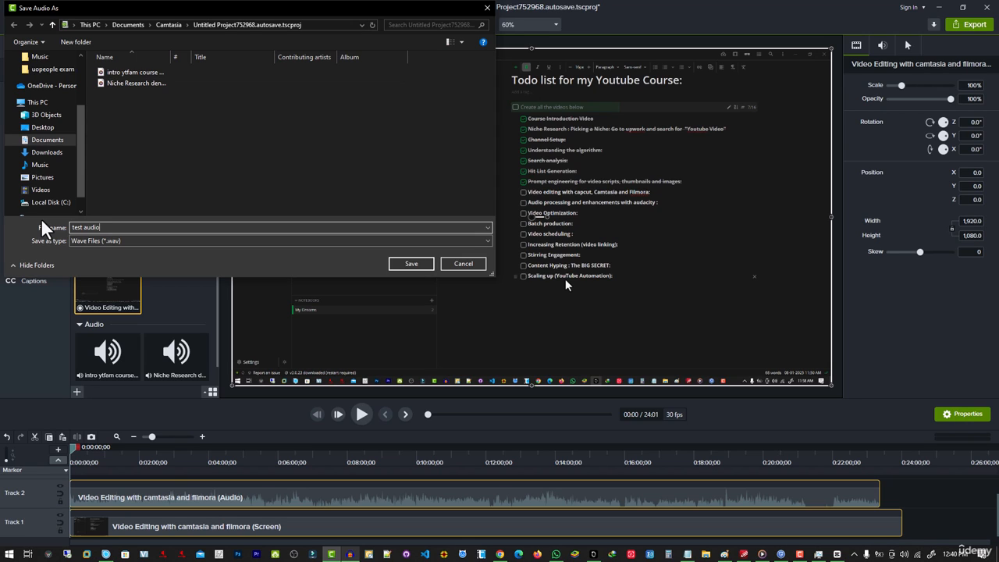
{"action": "left_click", "coordinate": [409, 263]}
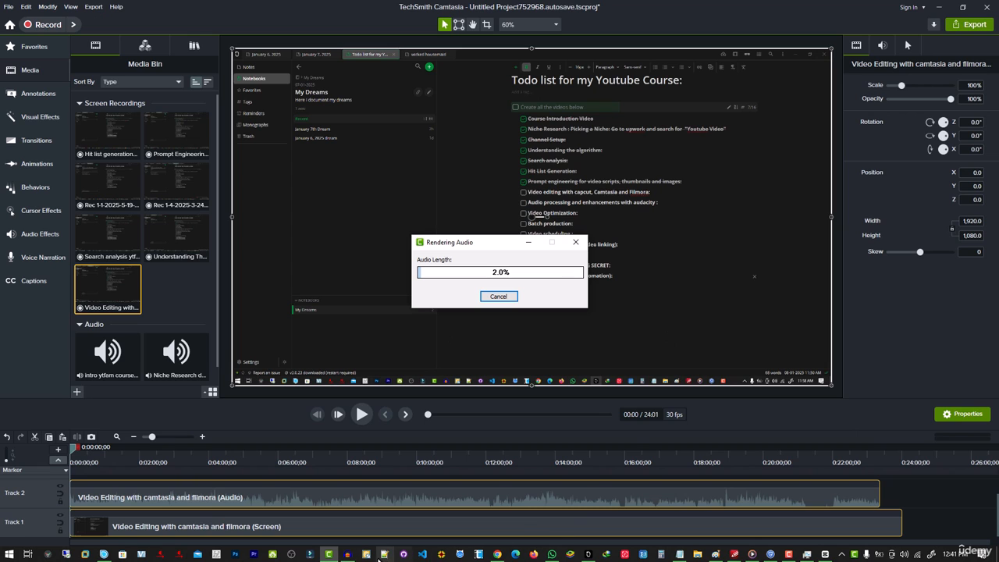
Remove the "Niche Research denoised" track from Audacity and import "test audio.wav" from Camtasia's export folder into a maximized Audacity window.
{"action": "left_click", "coordinate": [348, 554]}
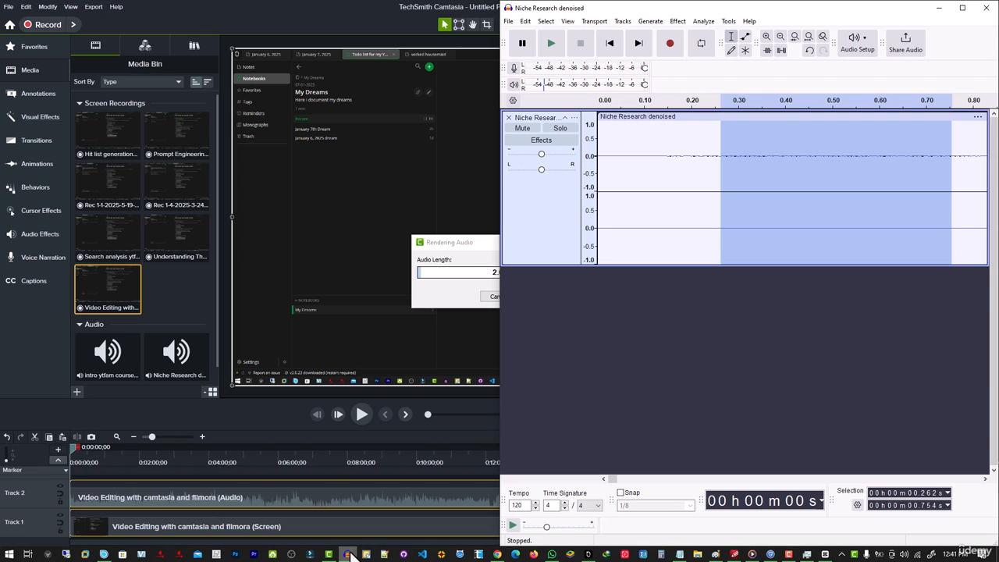
{"action": "left_click", "coordinate": [507, 117]}
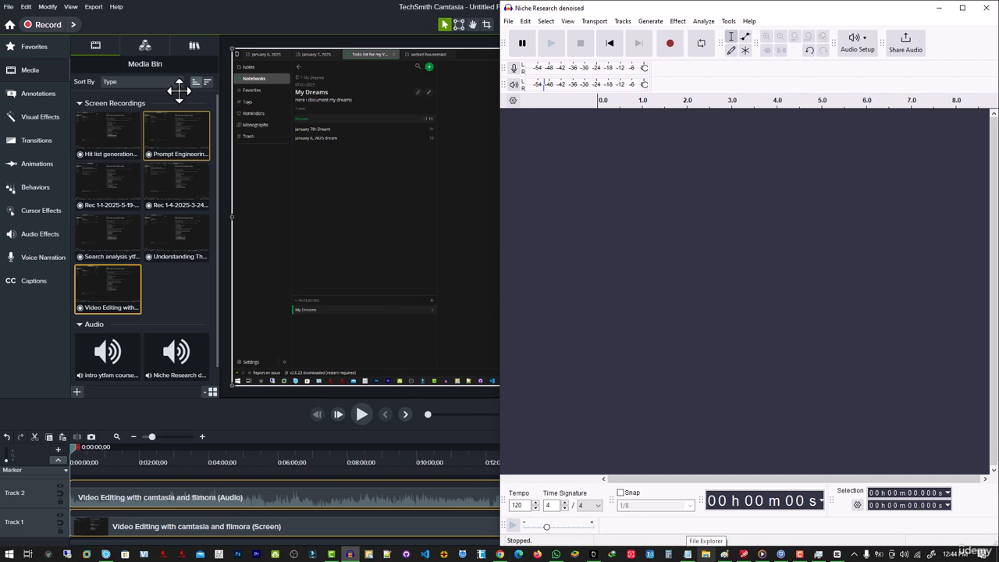
{"action": "left_click", "coordinate": [92, 13]}
{"action": "left_click", "coordinate": [93, 7]}
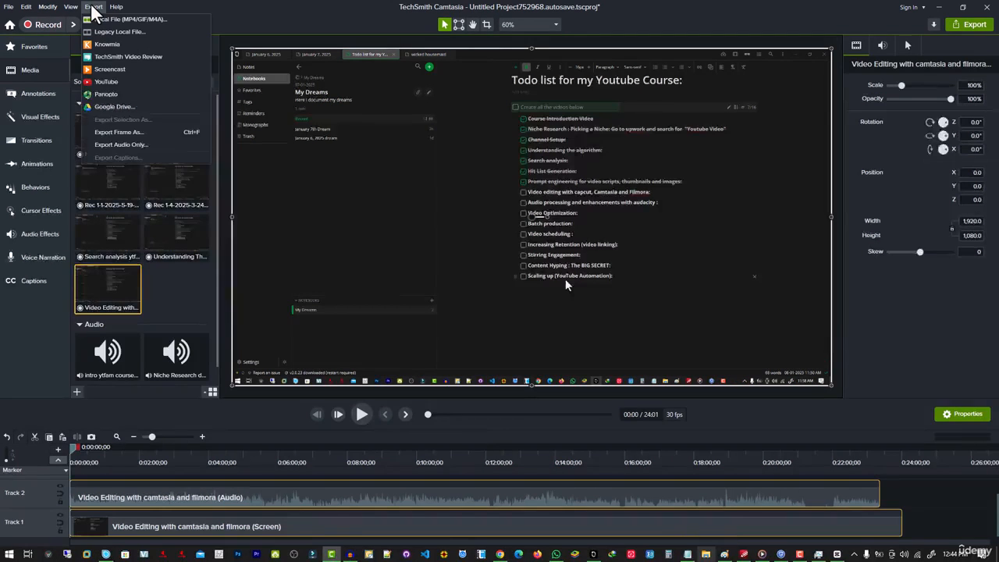
{"action": "left_click", "coordinate": [117, 146]}
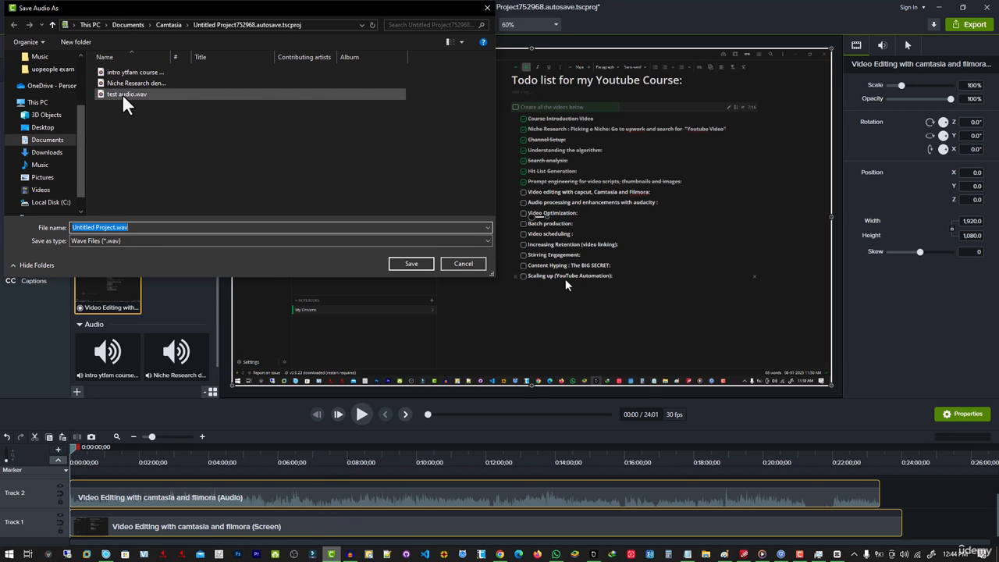
{"action": "left_click", "coordinate": [124, 94]}
{"action": "left_click_drag", "start_coordinate": [125, 102], "coordinate": [618, 340]}
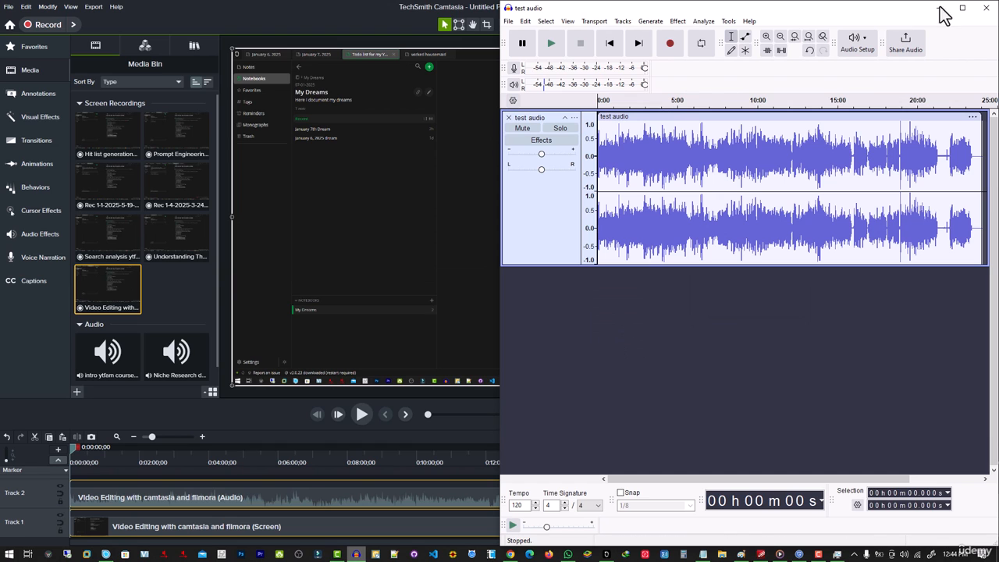
{"action": "left_click", "coordinate": [962, 8]}
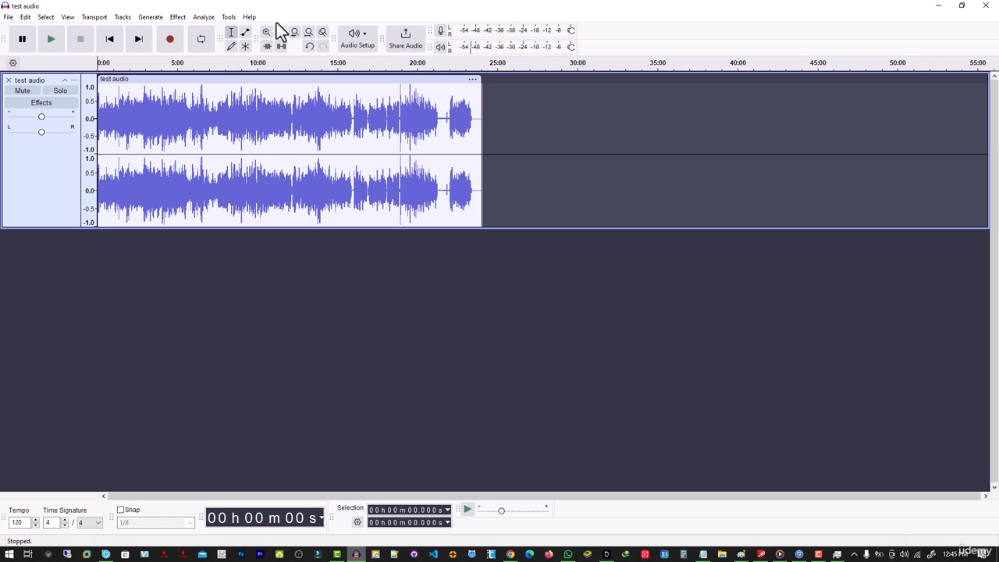
Select the quiet stretch from about 0.18 to 0.43 s, before the speech begins in the "test audio" track.
{"action": "left_click", "coordinate": [266, 32]}
{"action": "left_click", "coordinate": [267, 32]}
{"action": "left_click", "coordinate": [266, 32]}
{"action": "left_click", "coordinate": [266, 32]}
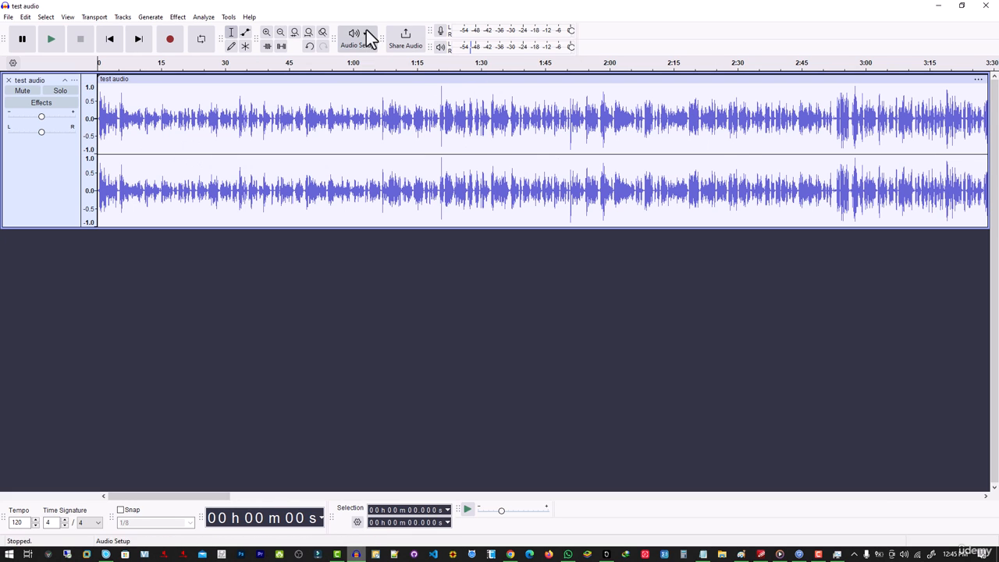
{"action": "left_click", "coordinate": [267, 32]}
{"action": "left_click", "coordinate": [266, 32]}
{"action": "left_click", "coordinate": [266, 32]}
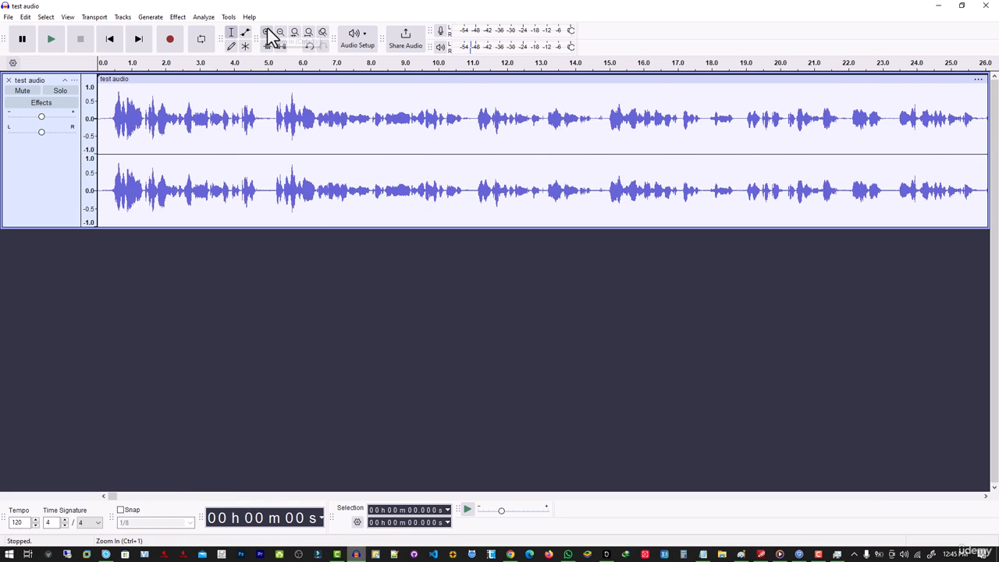
{"action": "left_click", "coordinate": [266, 32]}
{"action": "left_click", "coordinate": [267, 32]}
{"action": "left_click", "coordinate": [266, 32]}
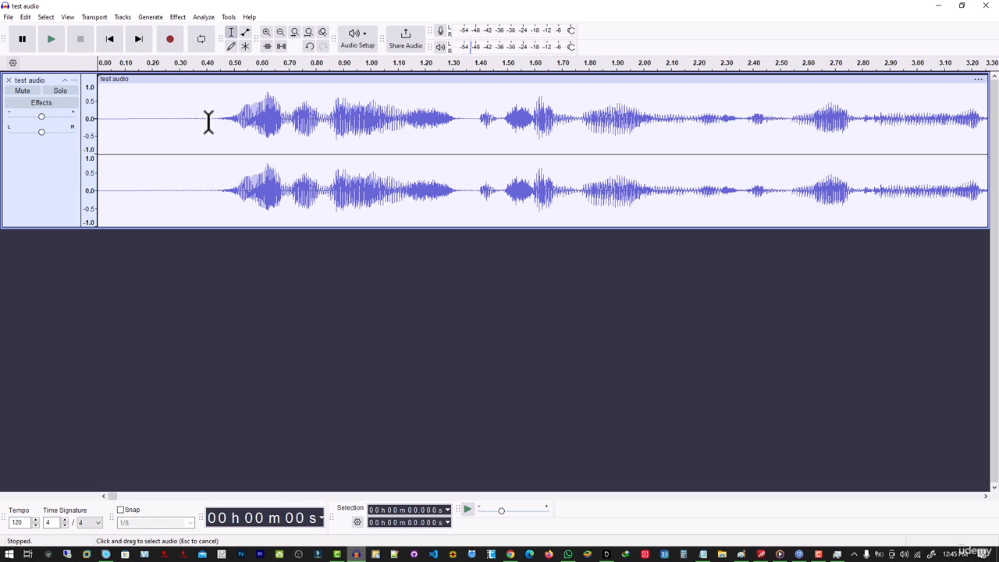
{"action": "left_click_drag", "start_coordinate": [216, 123], "coordinate": [146, 129]}
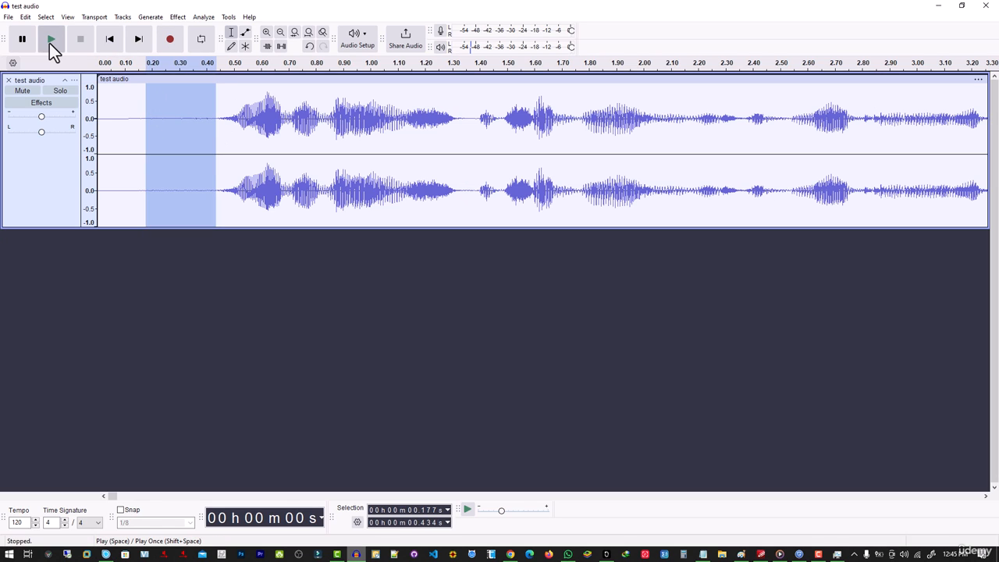
Play the selected quiet stretch several times to listen for background noise, and stop playback.
{"action": "left_click", "coordinate": [49, 43]}
{"action": "left_click", "coordinate": [49, 43]}
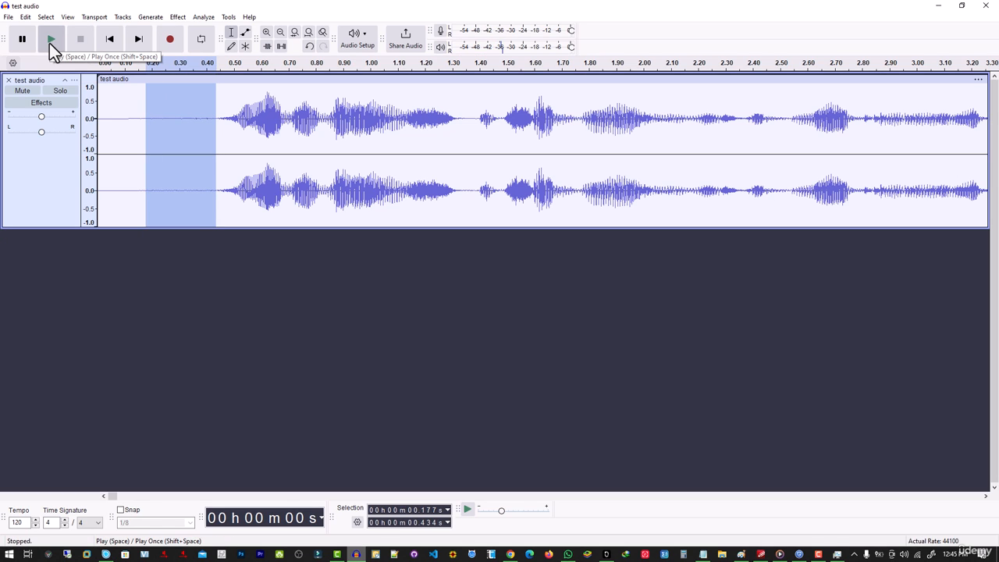
{"action": "left_click", "coordinate": [50, 43]}
{"action": "left_click", "coordinate": [50, 42]}
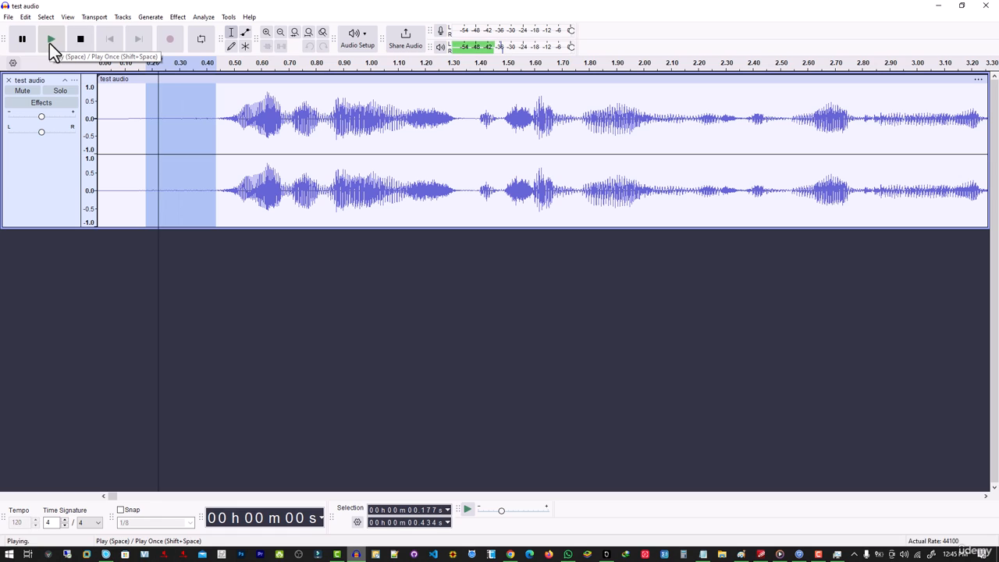
{"action": "left_click", "coordinate": [814, 558]}
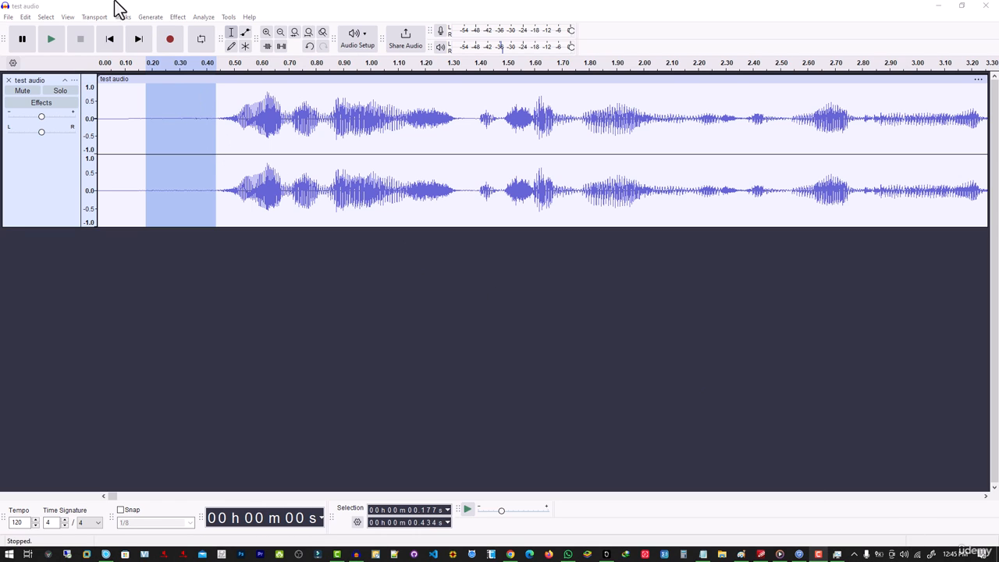
{"action": "left_click", "coordinate": [51, 41]}
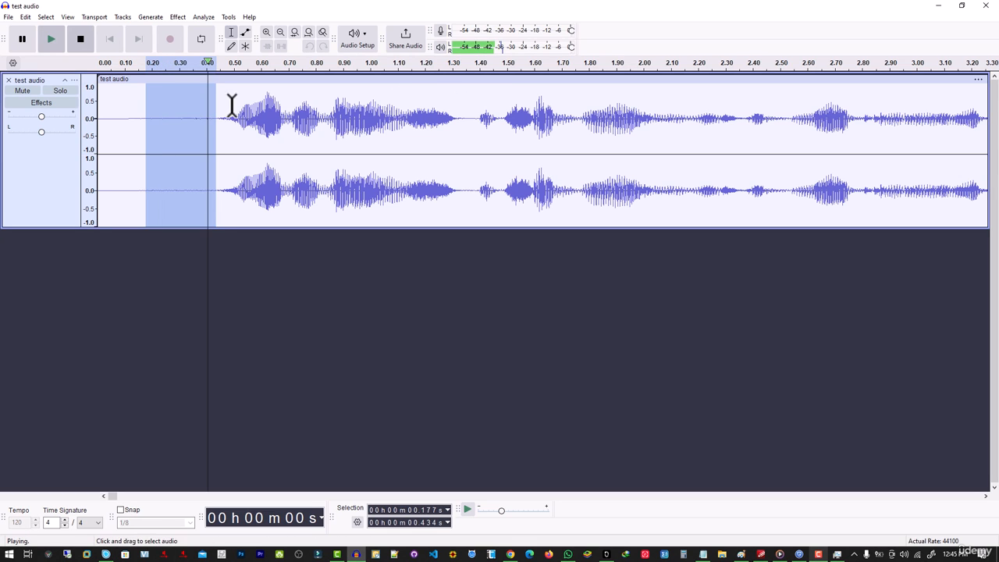
{"action": "left_click", "coordinate": [79, 46]}
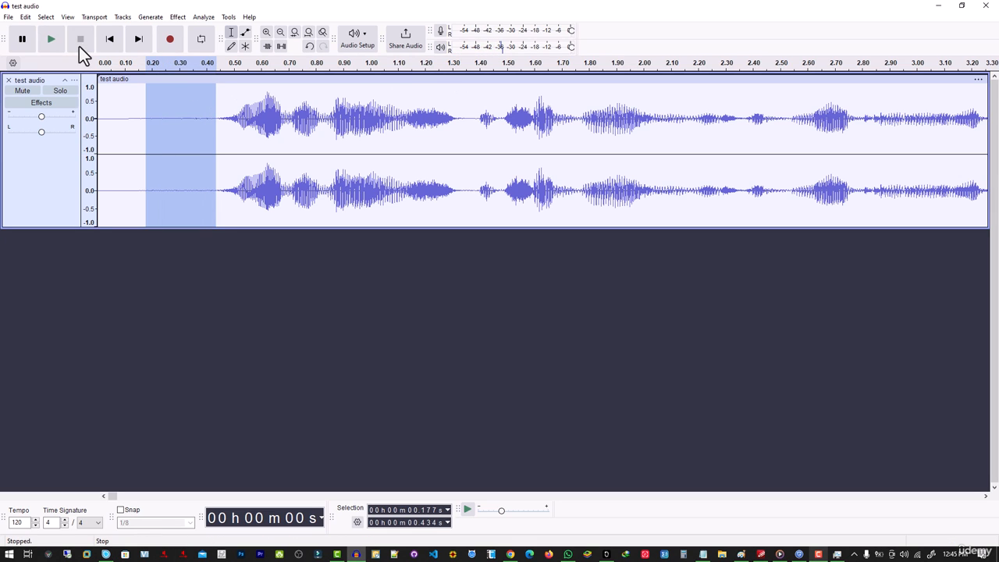
Reselect the quiet stretch from about 0.14 to 0.42 s and capture it as the Noise Reduction noise profile.
{"action": "left_click", "coordinate": [212, 117]}
{"action": "left_click_drag", "start_coordinate": [209, 117], "coordinate": [125, 119]}
{"action": "left_click", "coordinate": [178, 16]}
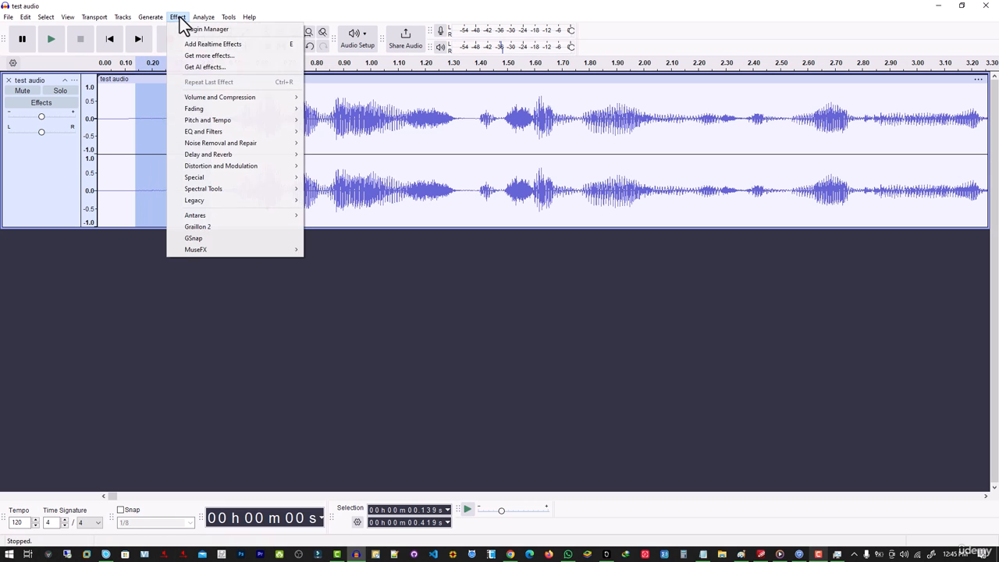
{"action": "mouse_move", "coordinate": [254, 142]}
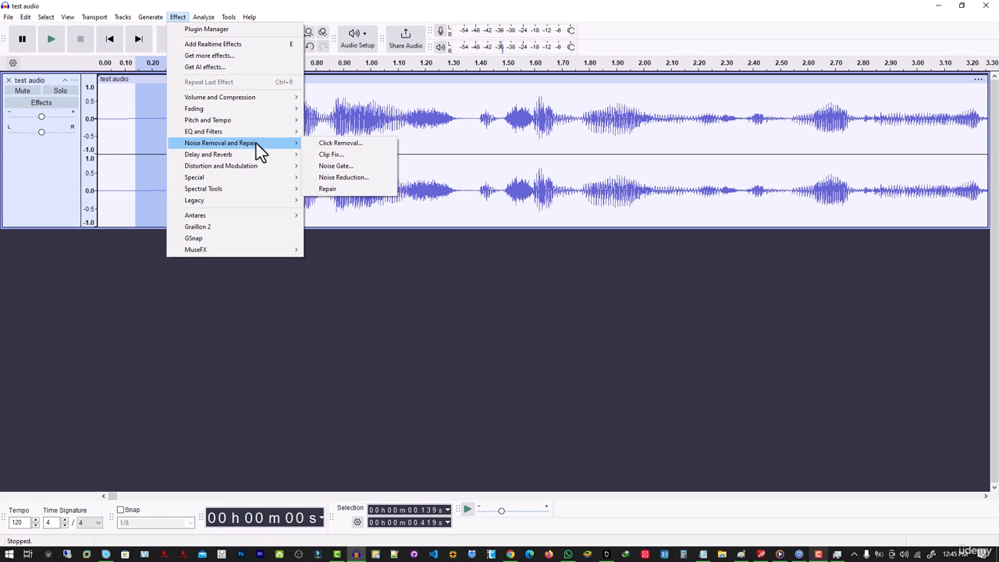
{"action": "left_click", "coordinate": [352, 178]}
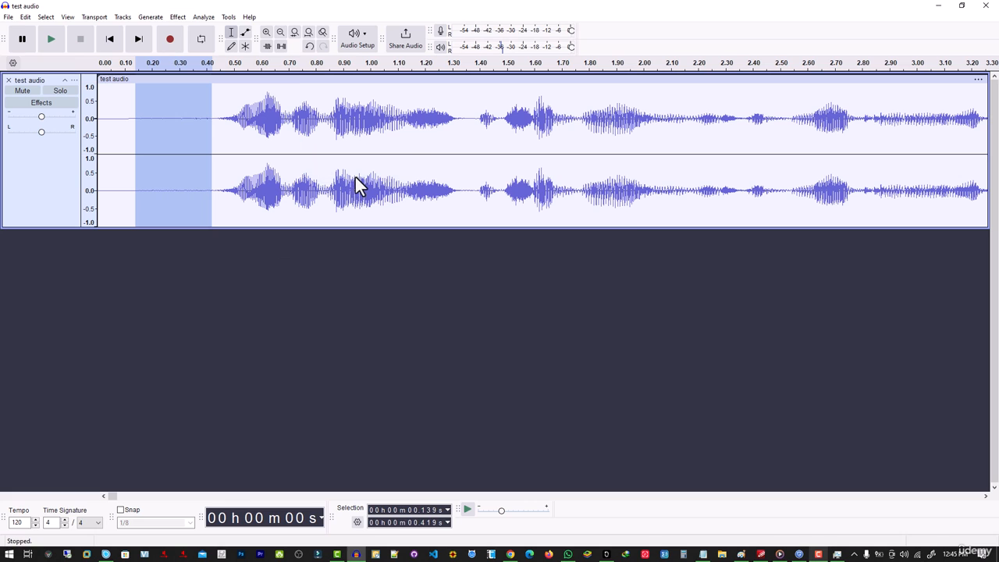
{"action": "left_click", "coordinate": [482, 227]}
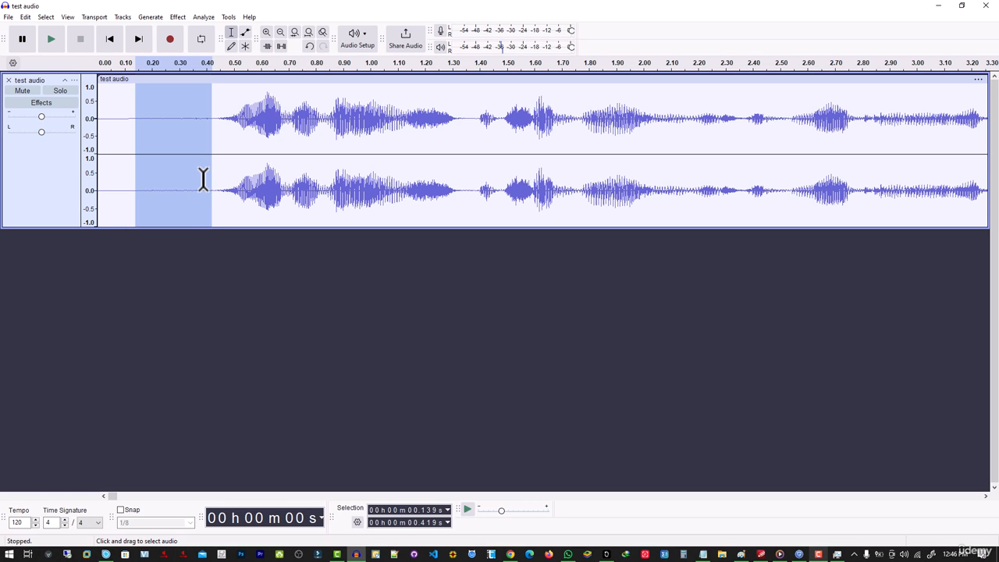
Preview and apply Noise Reduction to the entire track with 18 dB reduction, sensitivity 10.00 and 0 smoothing bands, and play the result briefly.
{"action": "key", "text": "ctrl+a"}
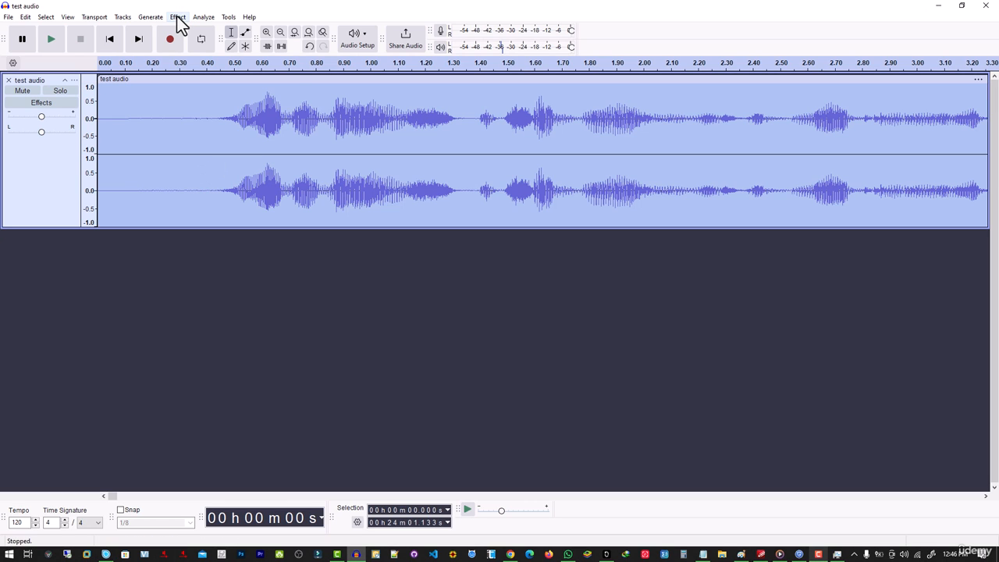
{"action": "left_click", "coordinate": [177, 17]}
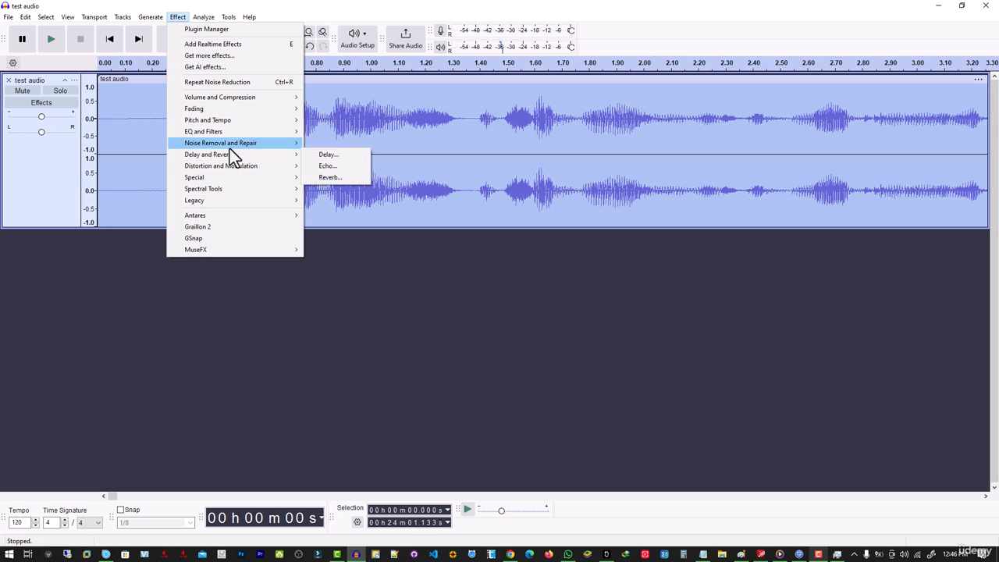
{"action": "mouse_move", "coordinate": [229, 148]}
{"action": "left_click", "coordinate": [344, 180]}
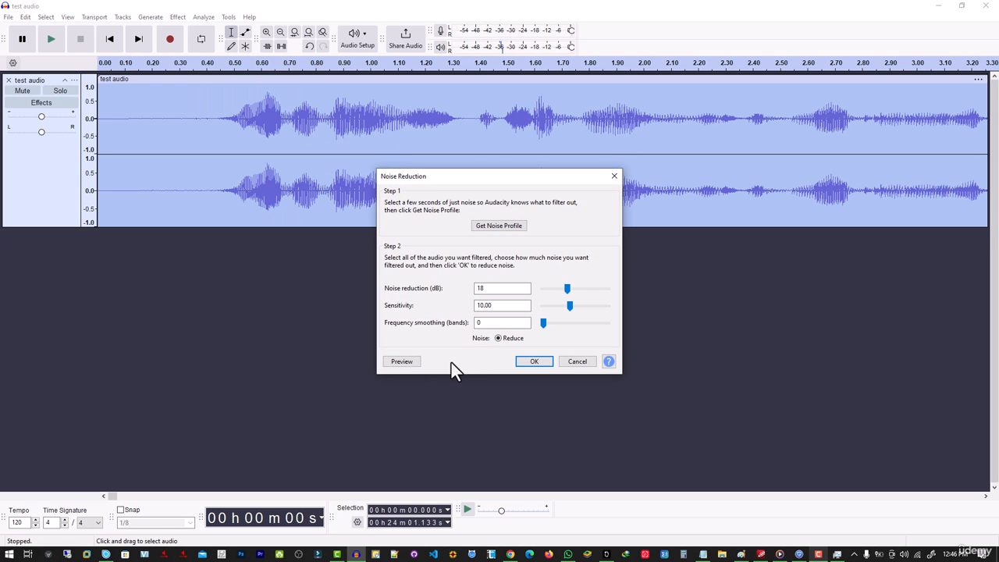
{"action": "left_click", "coordinate": [409, 363]}
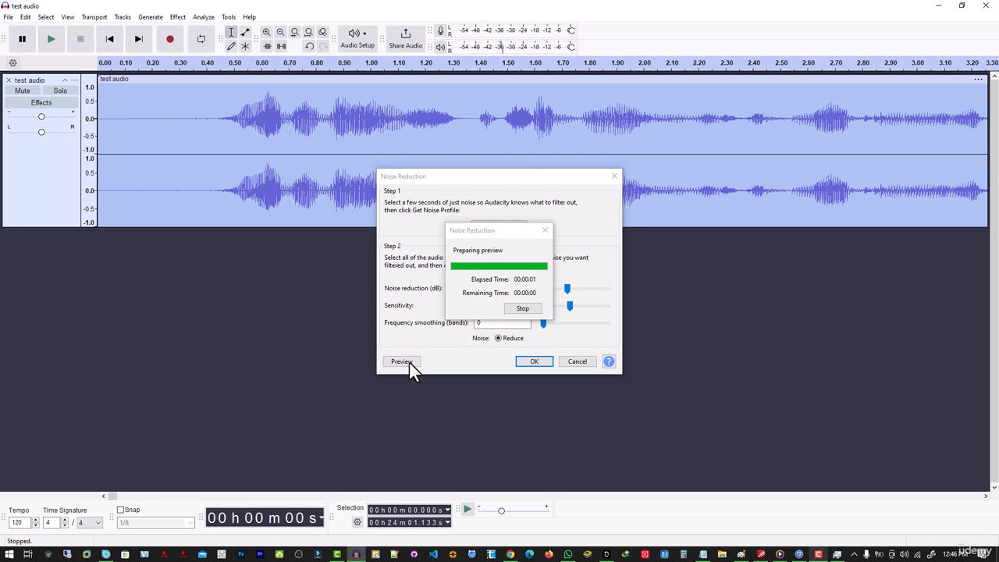
{"action": "left_click", "coordinate": [410, 363]}
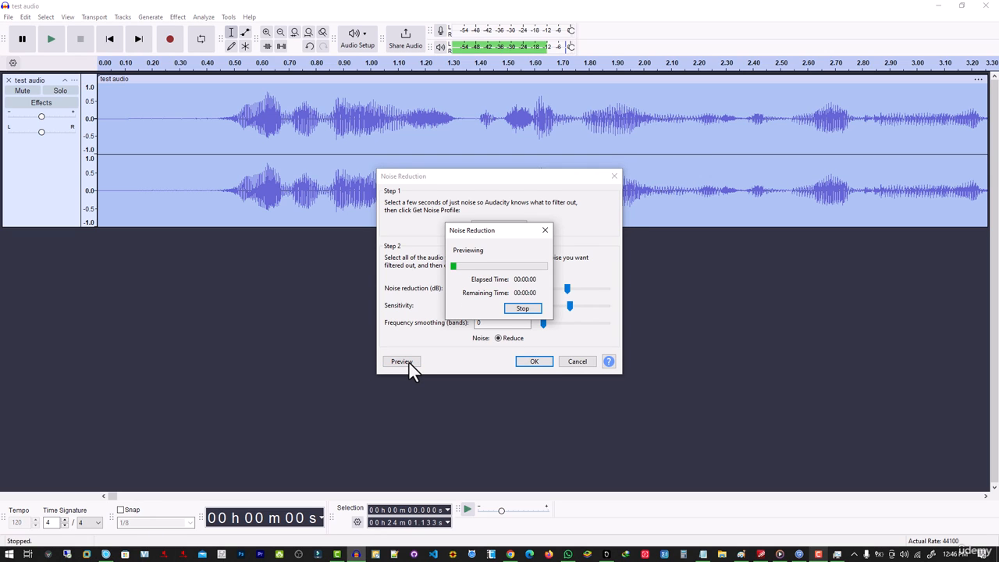
{"action": "left_click", "coordinate": [529, 310]}
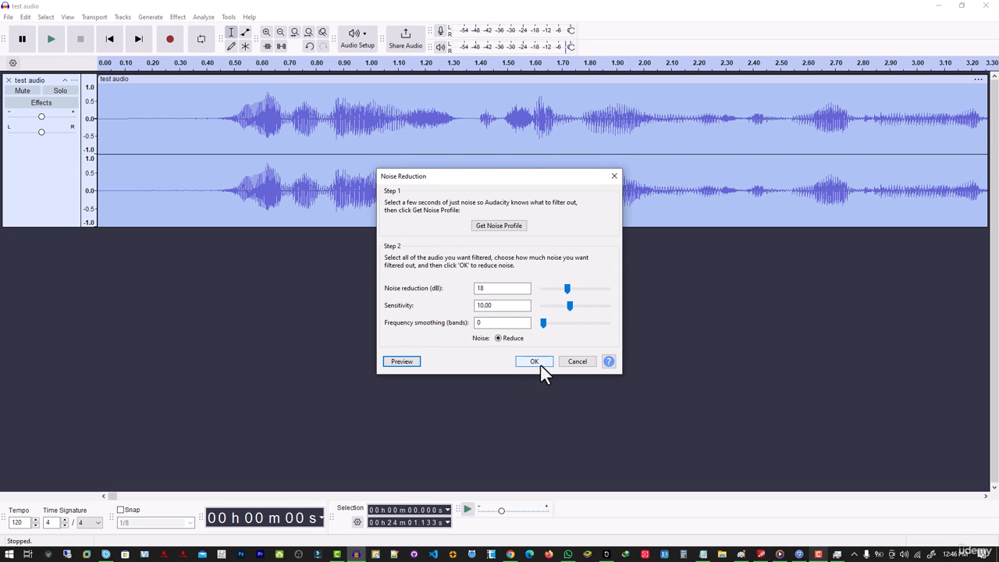
{"action": "left_click", "coordinate": [539, 361]}
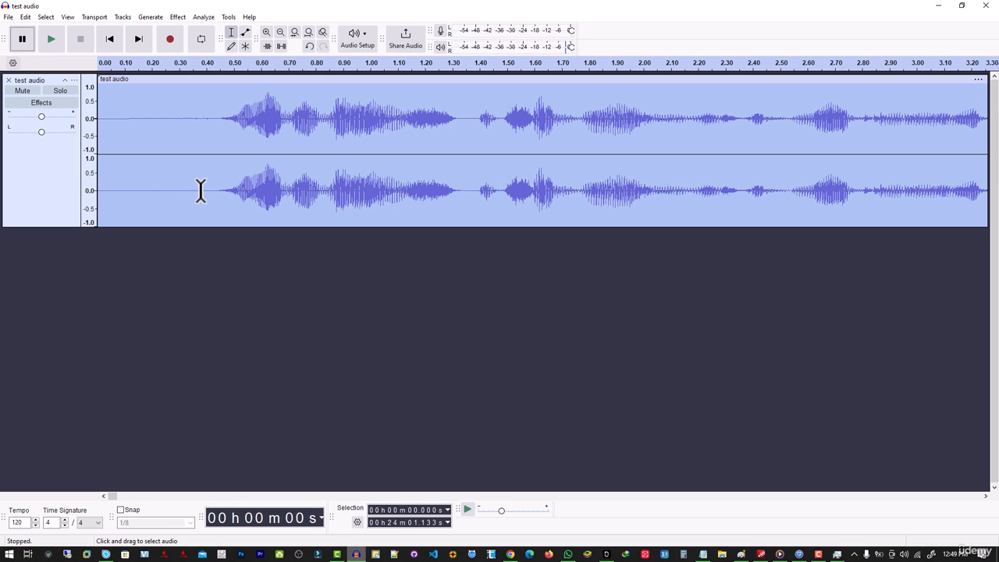
{"action": "left_click", "coordinate": [43, 47]}
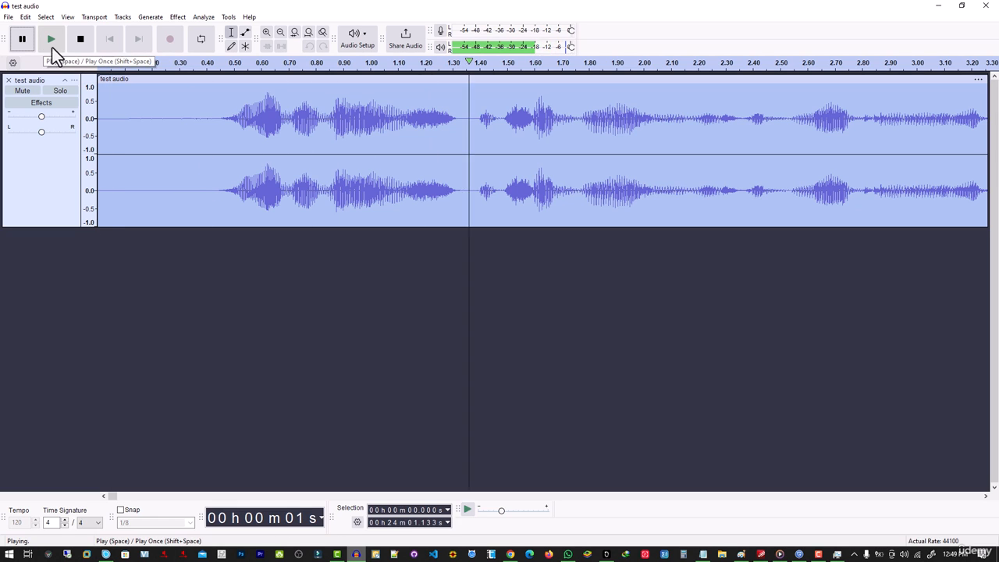
{"action": "left_click", "coordinate": [80, 44]}
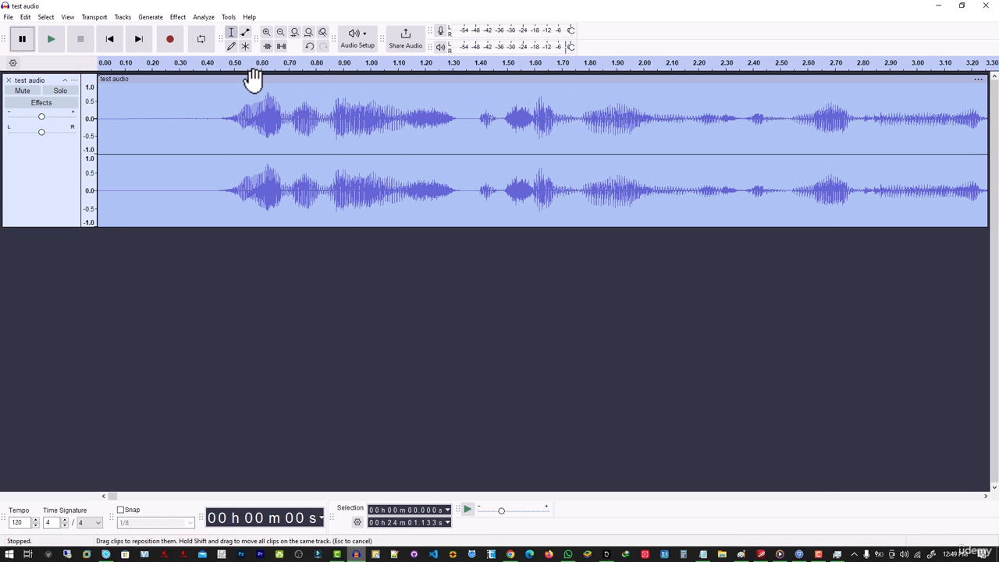
Preview and apply the Compressor with threshold -22 dB, make-up gain 2.5 dB, knee width 12 dB and ratio 1.2, and play the result.
{"action": "left_click", "coordinate": [178, 17]}
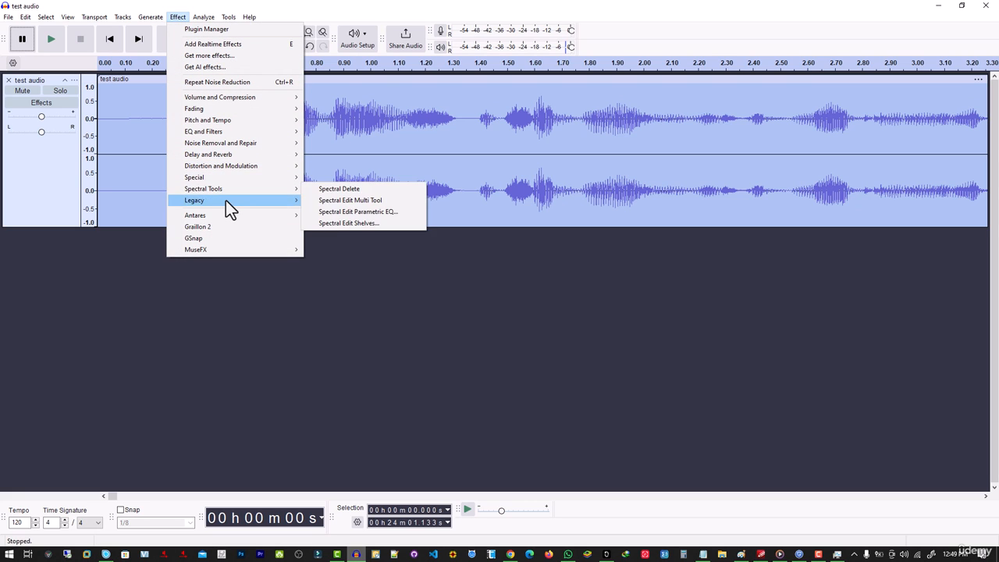
{"action": "mouse_move", "coordinate": [235, 130]}
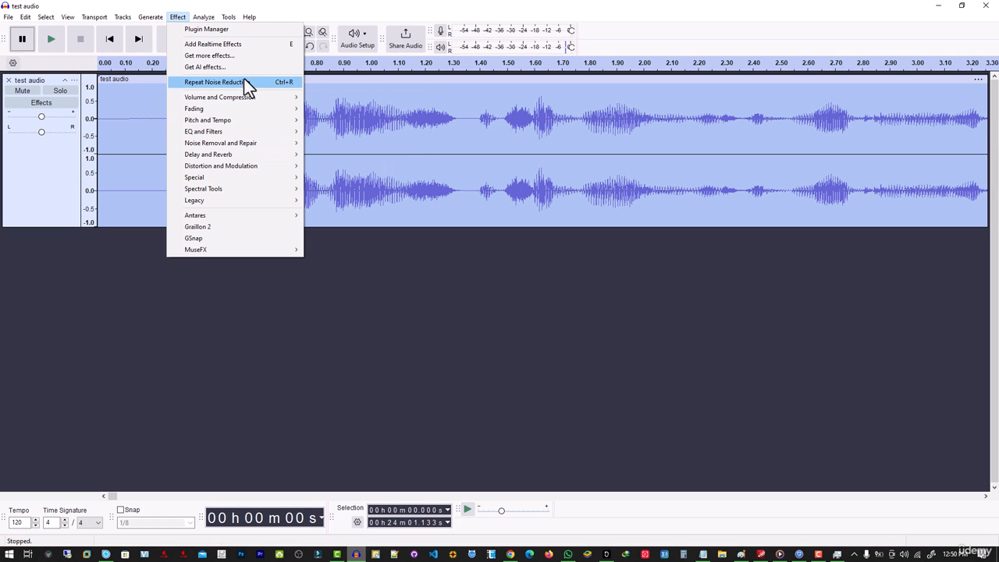
{"action": "mouse_move", "coordinate": [250, 98]}
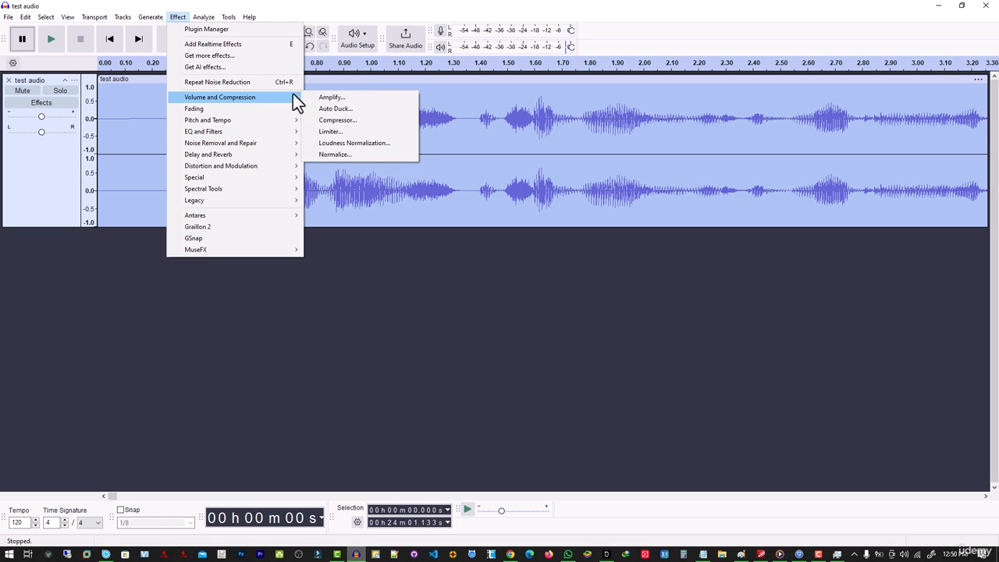
{"action": "left_click", "coordinate": [341, 122]}
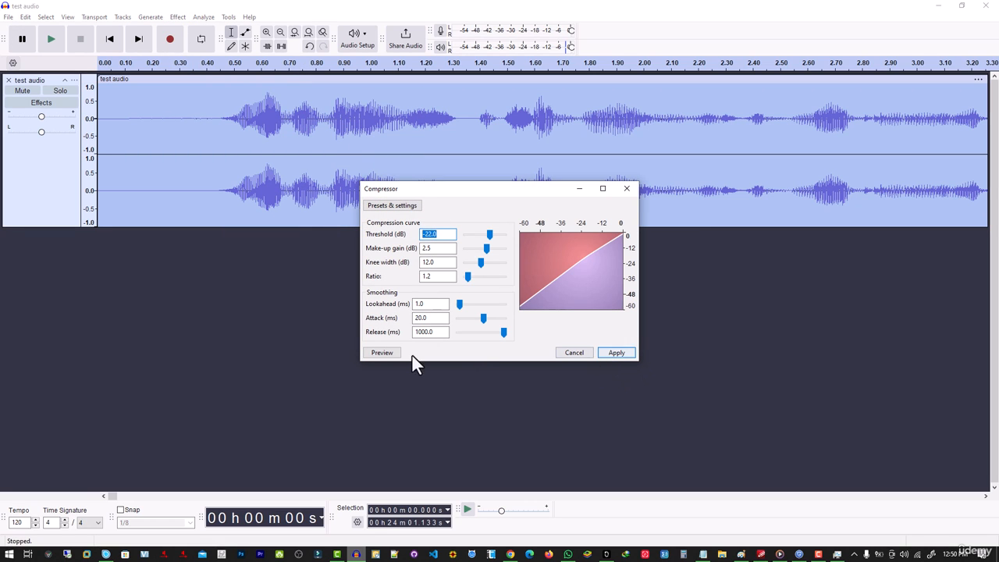
{"action": "left_click", "coordinate": [380, 353]}
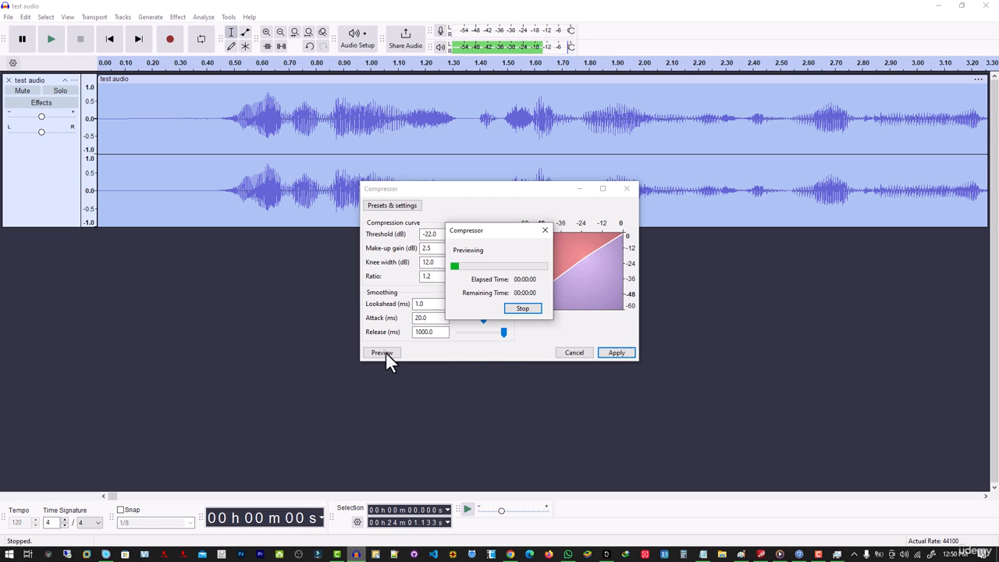
{"action": "left_click", "coordinate": [531, 311]}
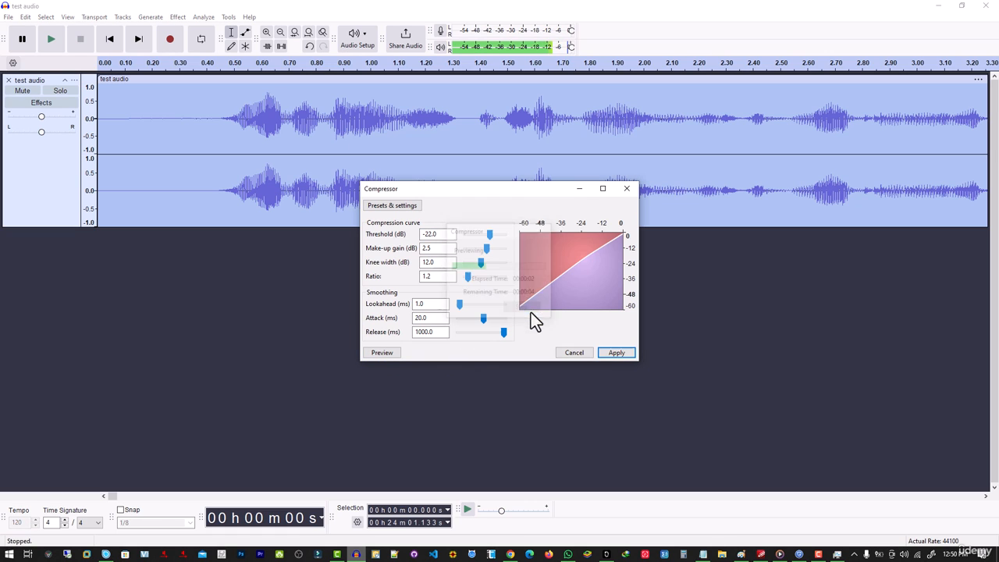
{"action": "left_click", "coordinate": [615, 352]}
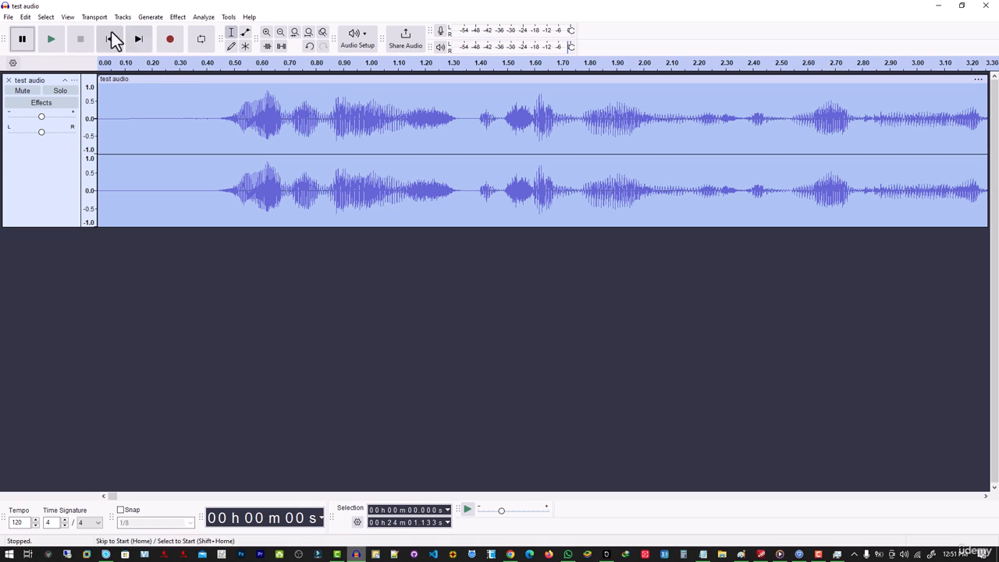
{"action": "left_click", "coordinate": [51, 39]}
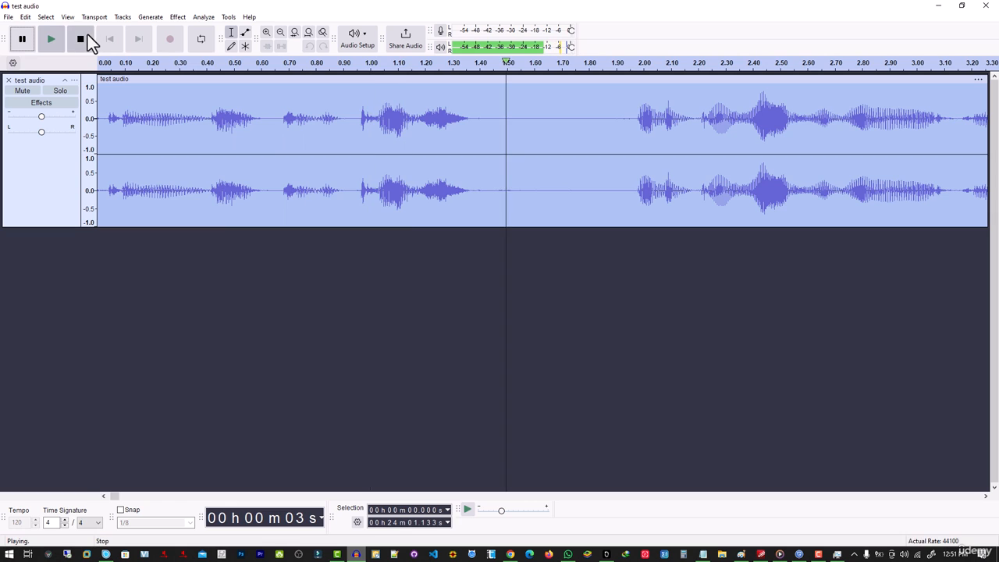
{"action": "left_click", "coordinate": [84, 39]}
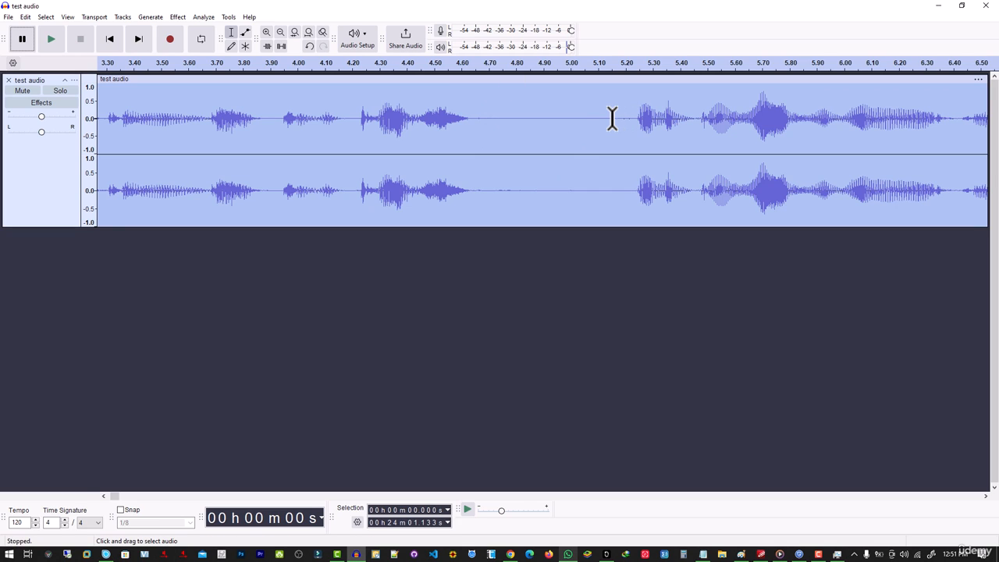
Preview and apply Truncate Silence to the whole track with a -30 dB threshold and 0.1-second duration, truncating detected silence.
{"action": "left_click", "coordinate": [178, 16]}
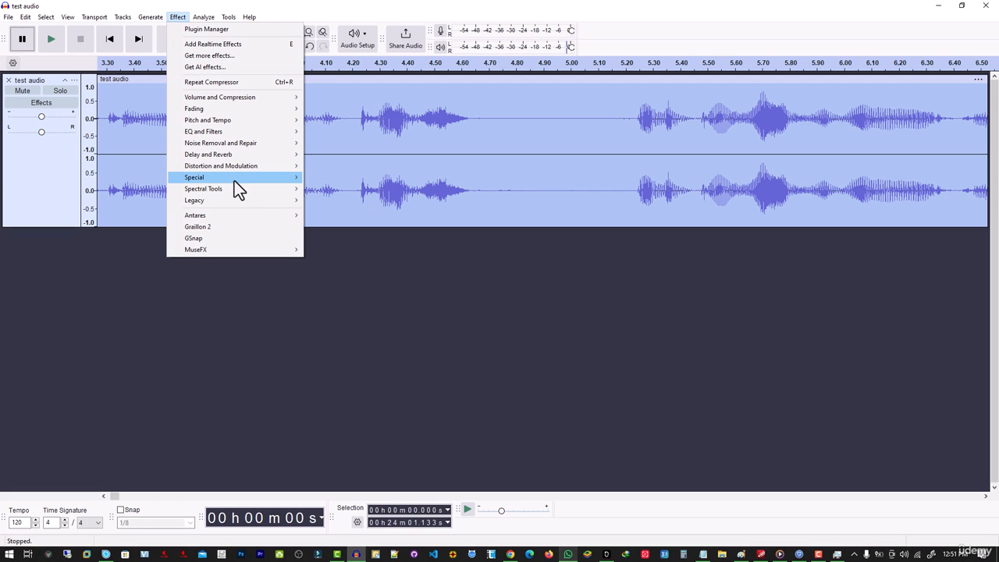
{"action": "mouse_move", "coordinate": [235, 180]}
{"action": "left_click", "coordinate": [337, 212]}
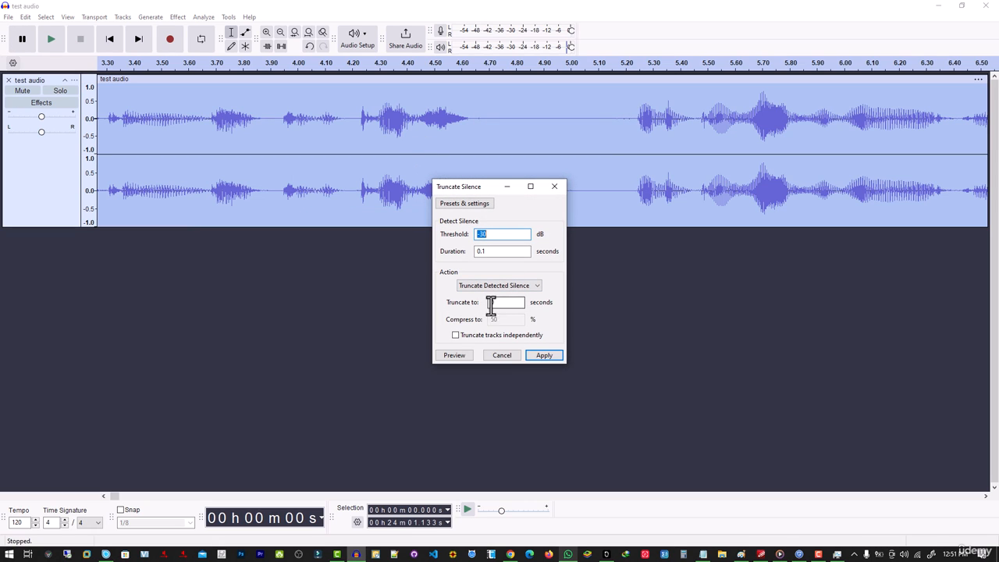
{"action": "left_click", "coordinate": [456, 356]}
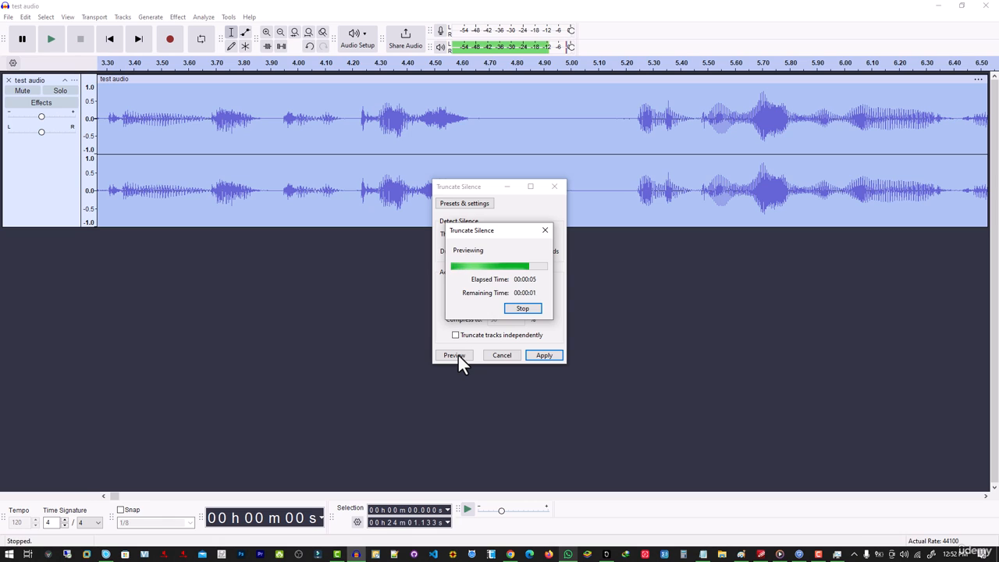
{"action": "left_click", "coordinate": [547, 357]}
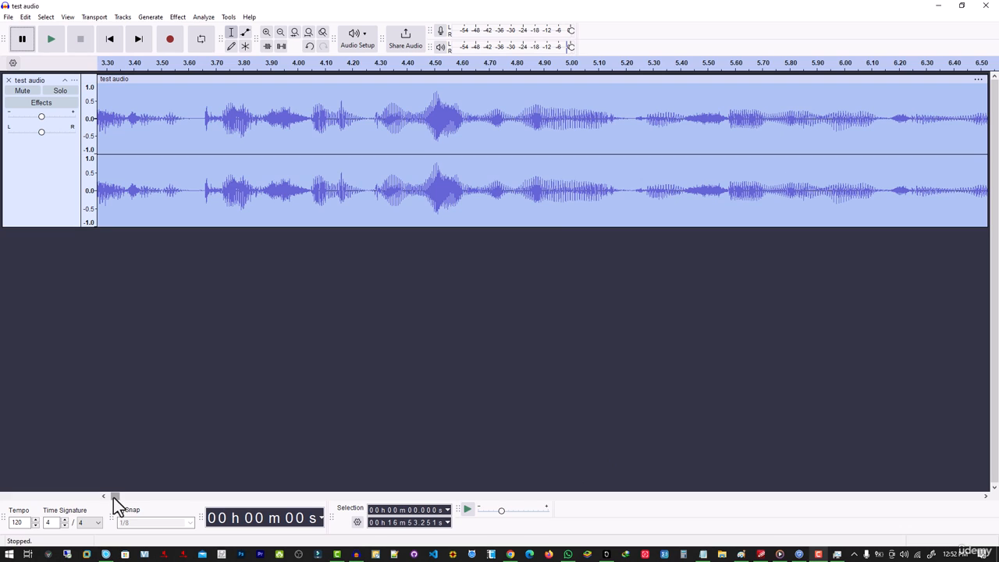
{"action": "mouse_move", "coordinate": [113, 497]}
{"action": "left_mouse_down"}
{"action": "mouse_move", "coordinate": [321, 497]}
{"action": "mouse_move", "coordinate": [352, 512]}
{"action": "mouse_move", "coordinate": [392, 505]}
{"action": "mouse_move", "coordinate": [480, 519]}
{"action": "mouse_move", "coordinate": [604, 509]}
{"action": "mouse_move", "coordinate": [318, 486]}
{"action": "mouse_move", "coordinate": [99, 492]}
{"action": "left_mouse_up"}
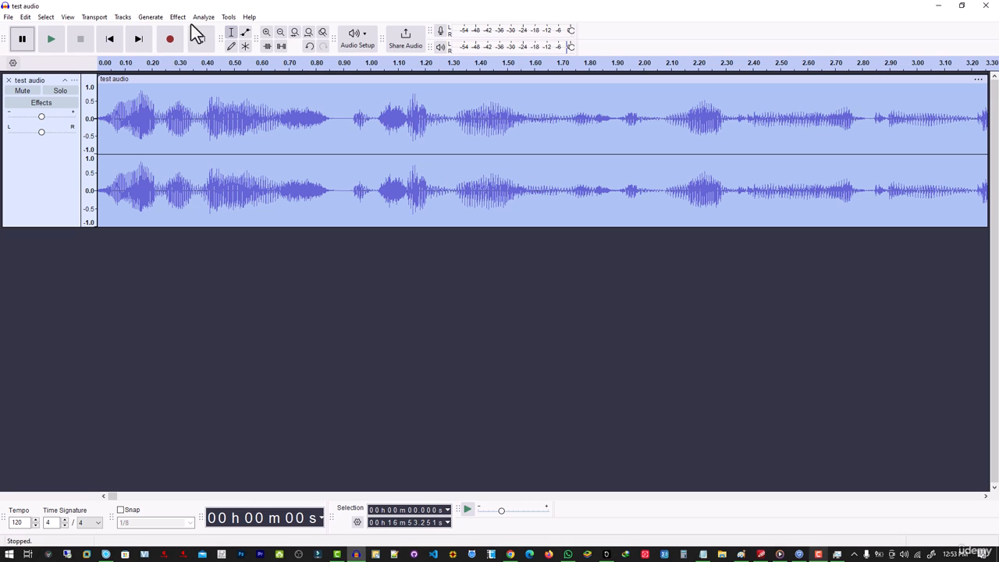
Show the realtime effects for the "test audio" track, add Audacity's Reverb as a master effect and open its settings.
{"action": "left_click", "coordinate": [178, 17]}
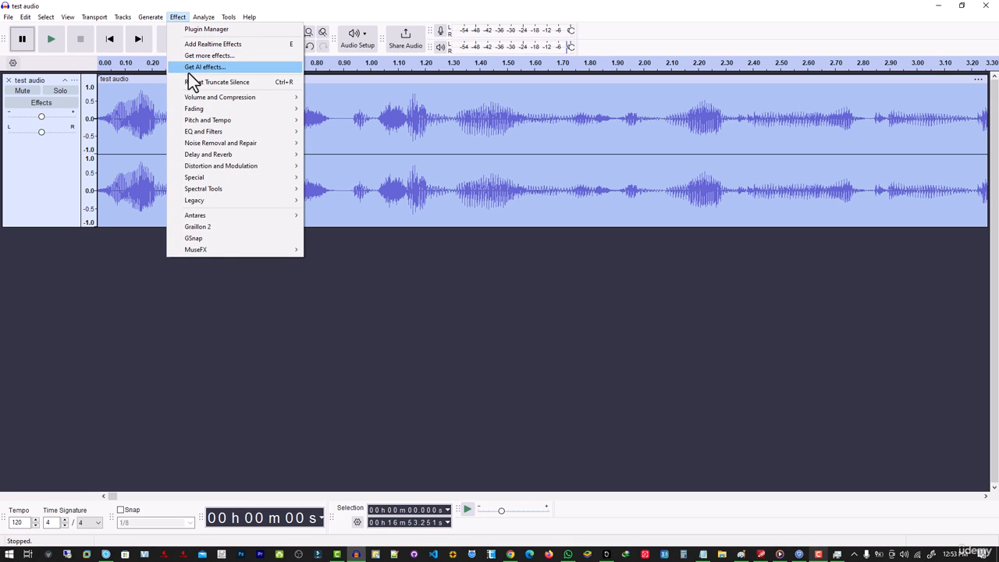
{"action": "left_click", "coordinate": [27, 151]}
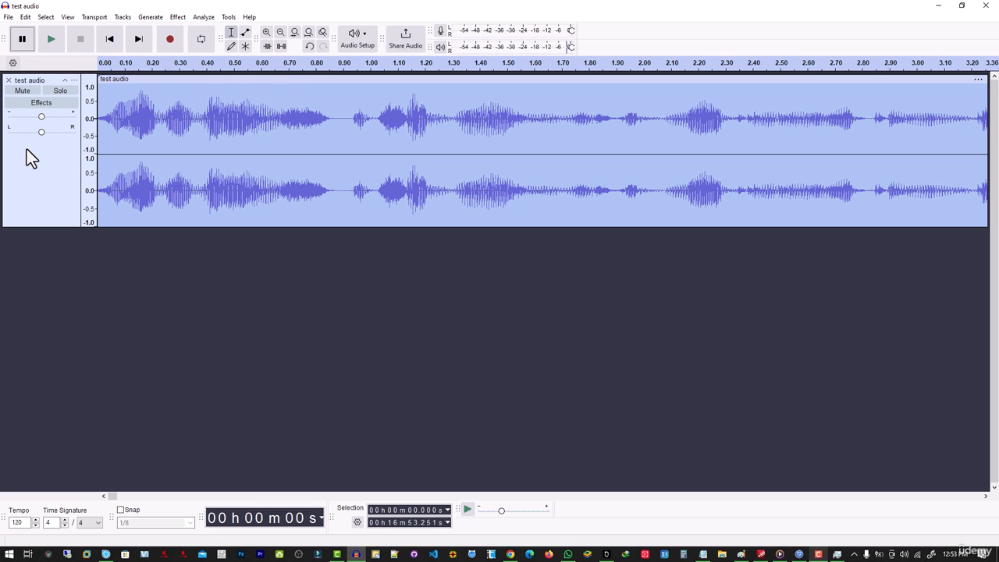
{"action": "left_click", "coordinate": [48, 101]}
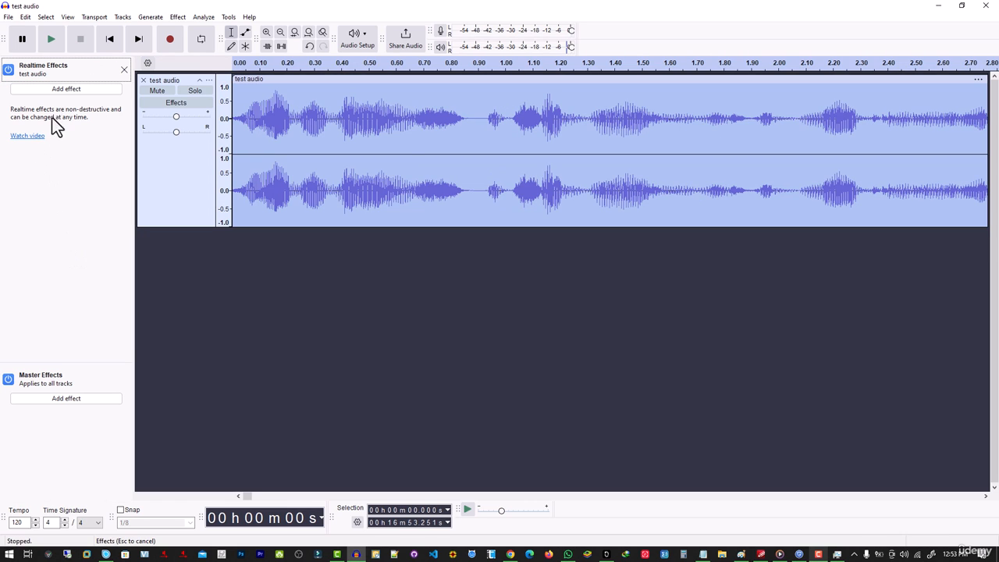
{"action": "left_click", "coordinate": [67, 397]}
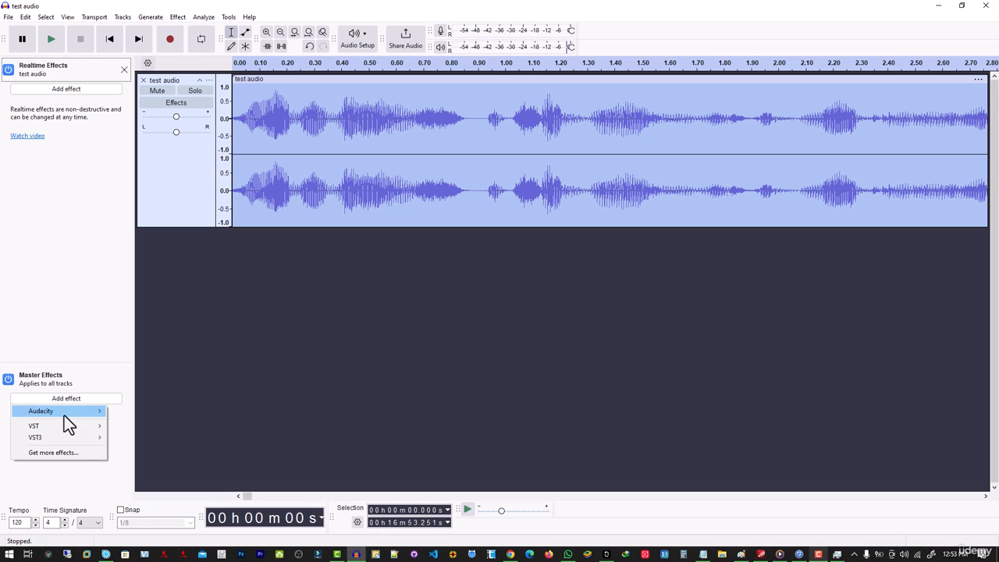
{"action": "mouse_move", "coordinate": [69, 432]}
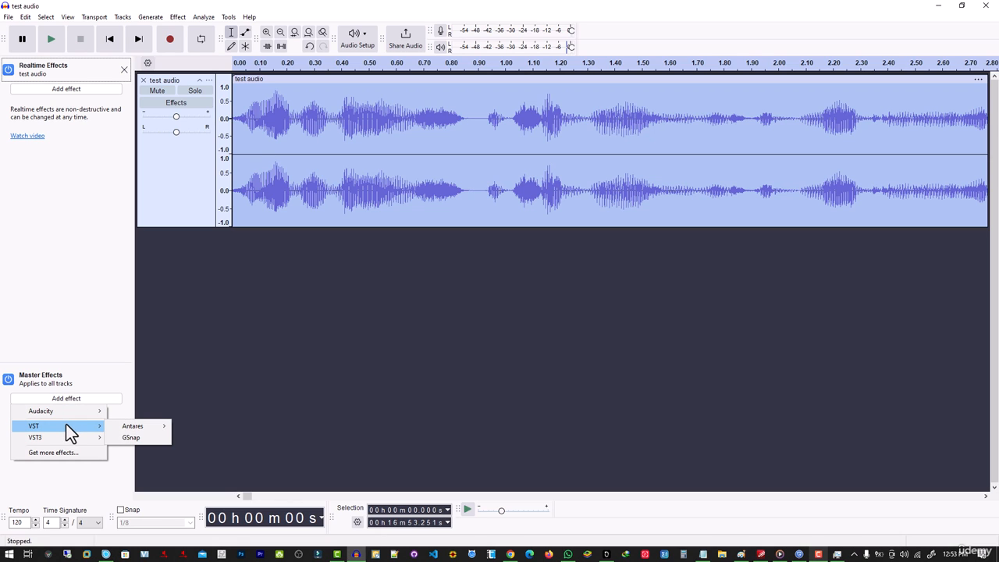
{"action": "mouse_move", "coordinate": [69, 411]}
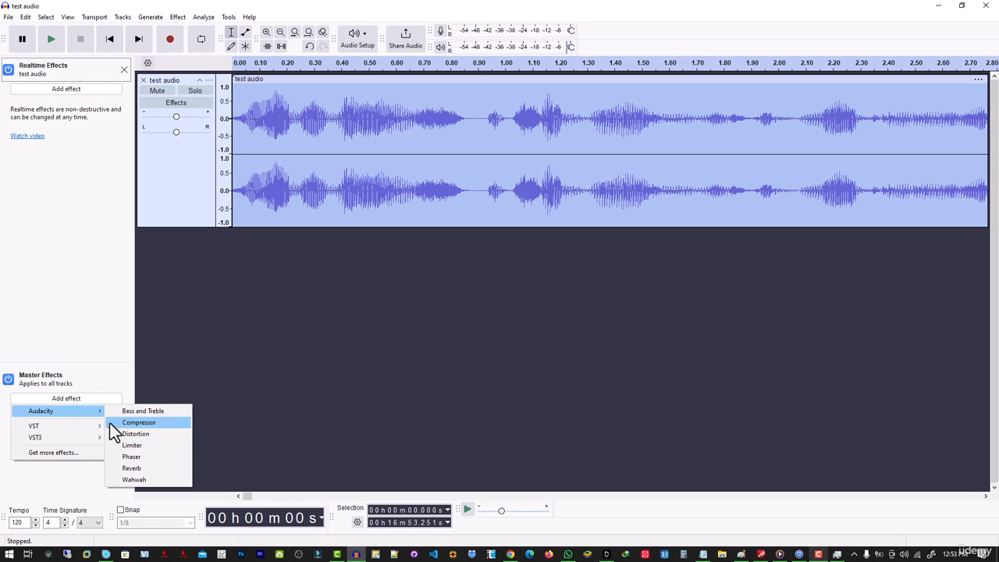
{"action": "left_click", "coordinate": [133, 468]}
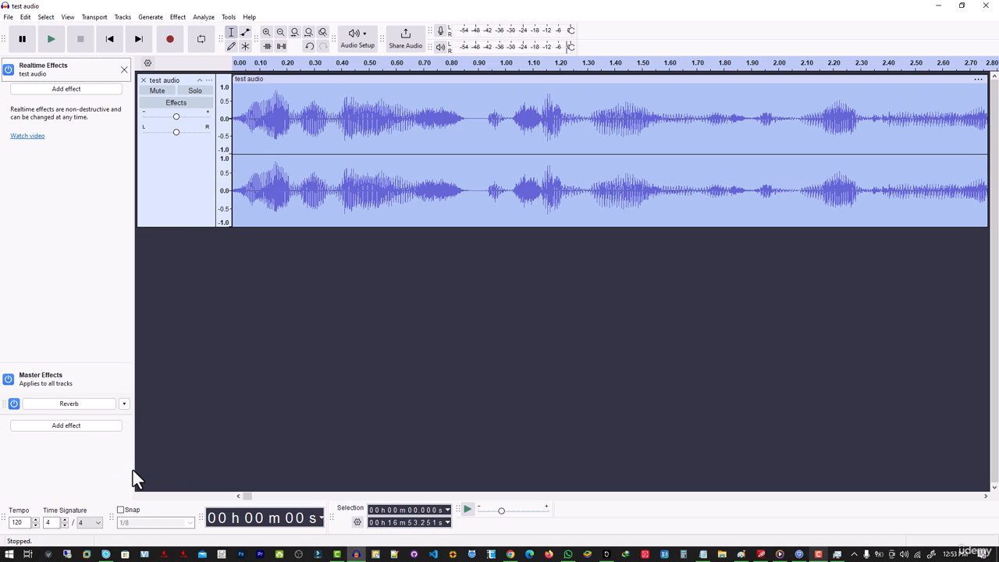
{"action": "left_click", "coordinate": [72, 404]}
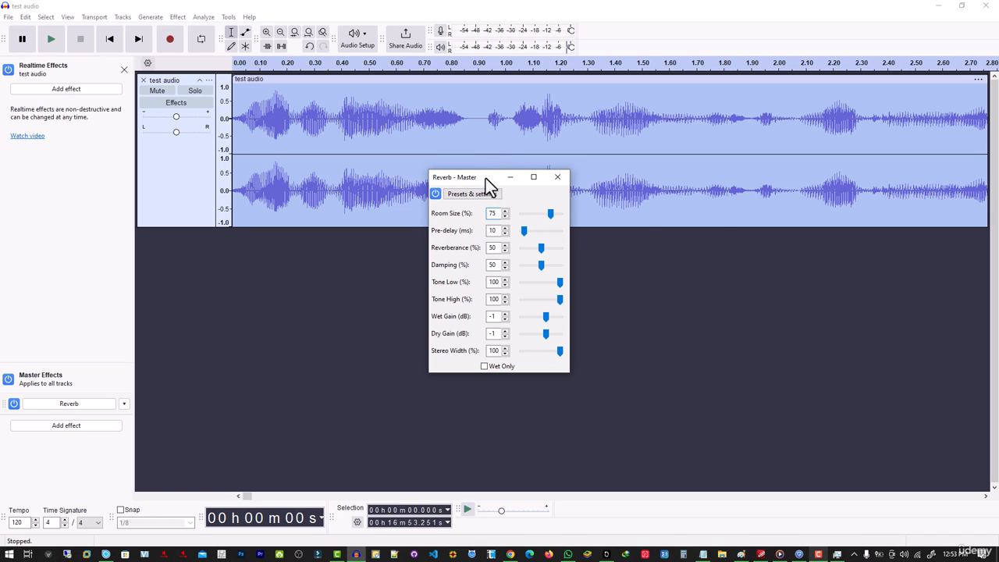
Play the track while testing the master Reverb's room size, raising it to 100% and finally lowering it to 7%.
{"action": "left_click_drag", "start_coordinate": [485, 178], "coordinate": [644, 211]}
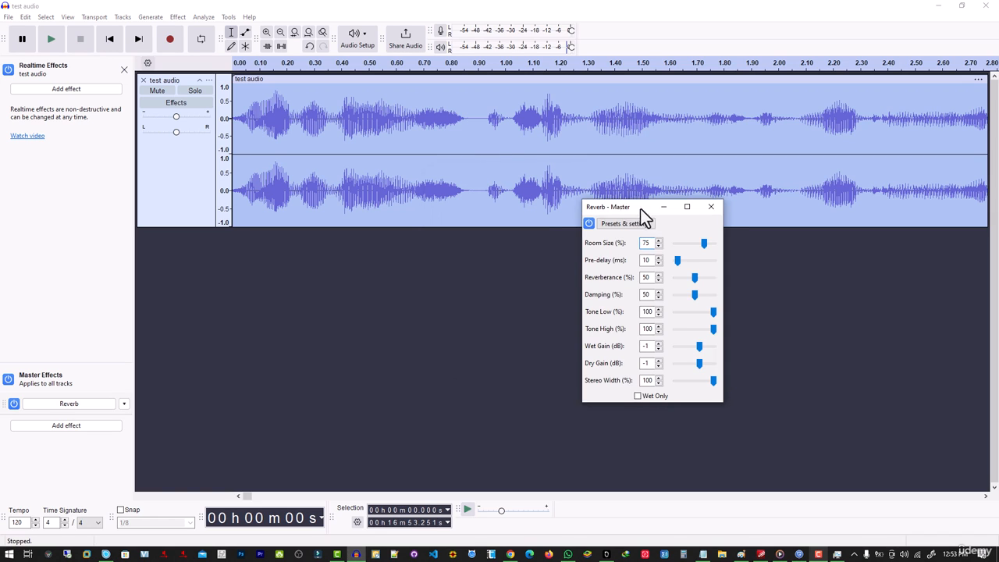
{"action": "left_click", "coordinate": [48, 49]}
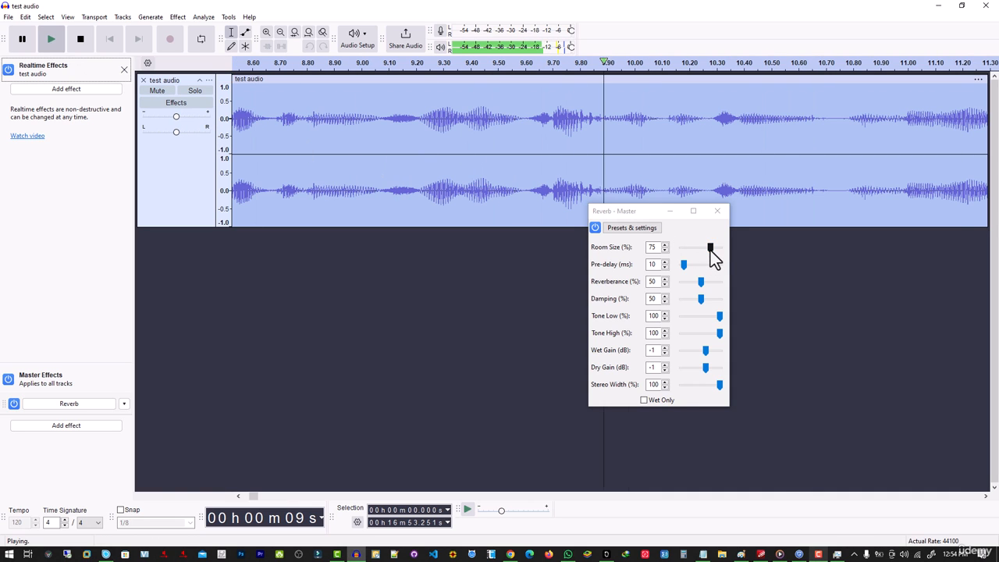
{"action": "left_click_drag", "start_coordinate": [709, 248], "coordinate": [734, 248]}
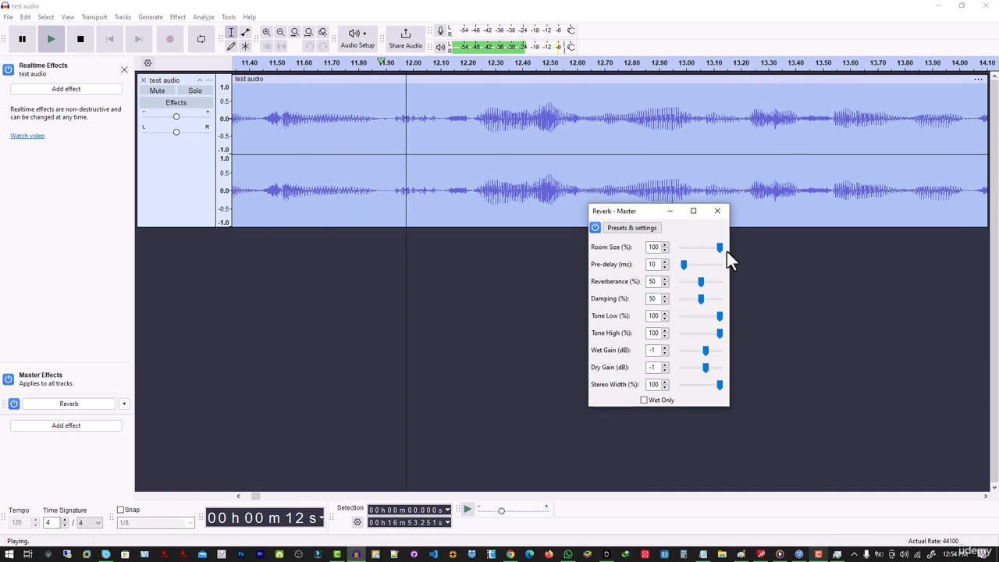
{"action": "left_click_drag", "start_coordinate": [719, 248], "coordinate": [683, 248]}
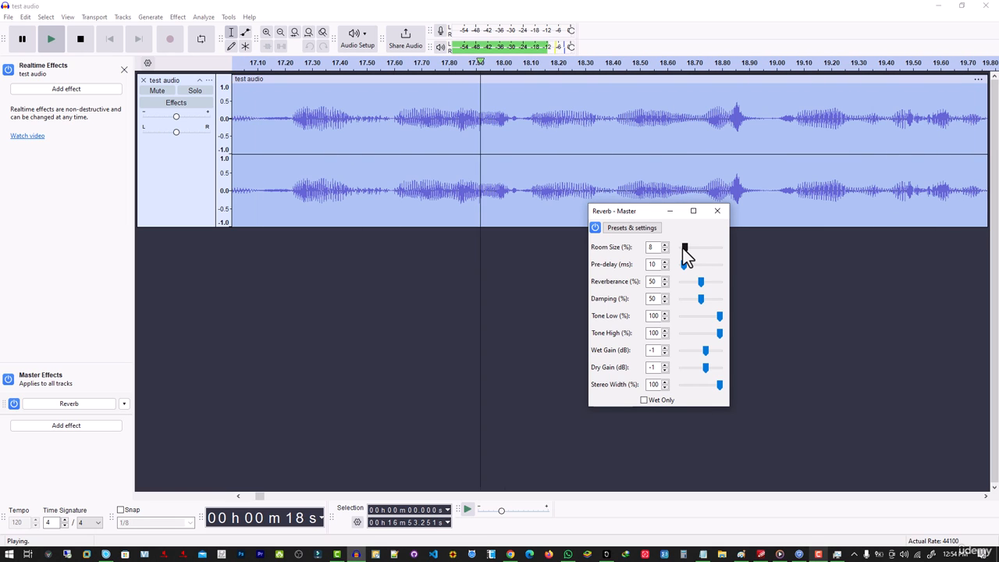
{"action": "left_click_drag", "start_coordinate": [682, 247], "coordinate": [682, 251]}
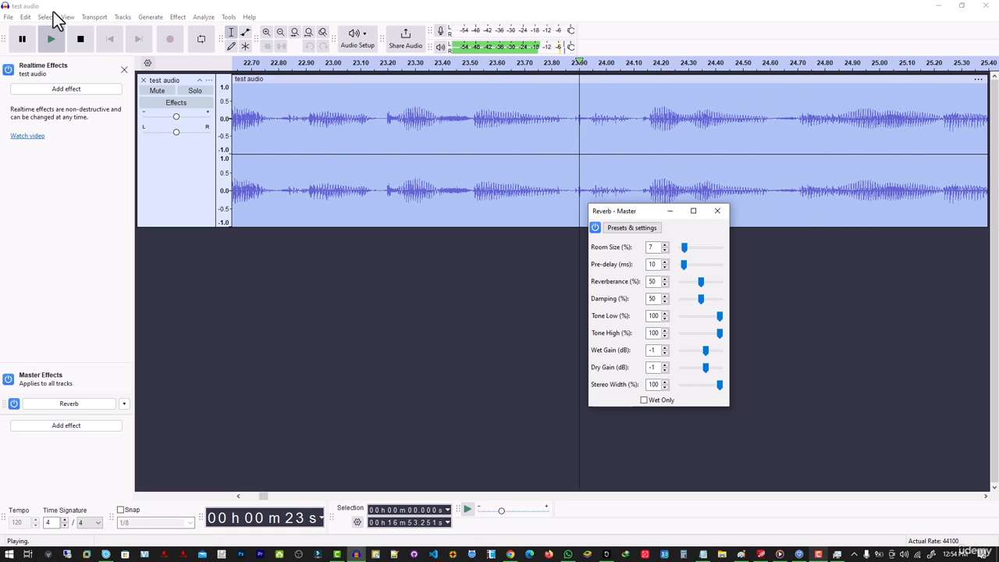
Pause playback, replay the track from the start to hear the adjusted reverb, and stop it.
{"action": "left_click", "coordinate": [25, 45]}
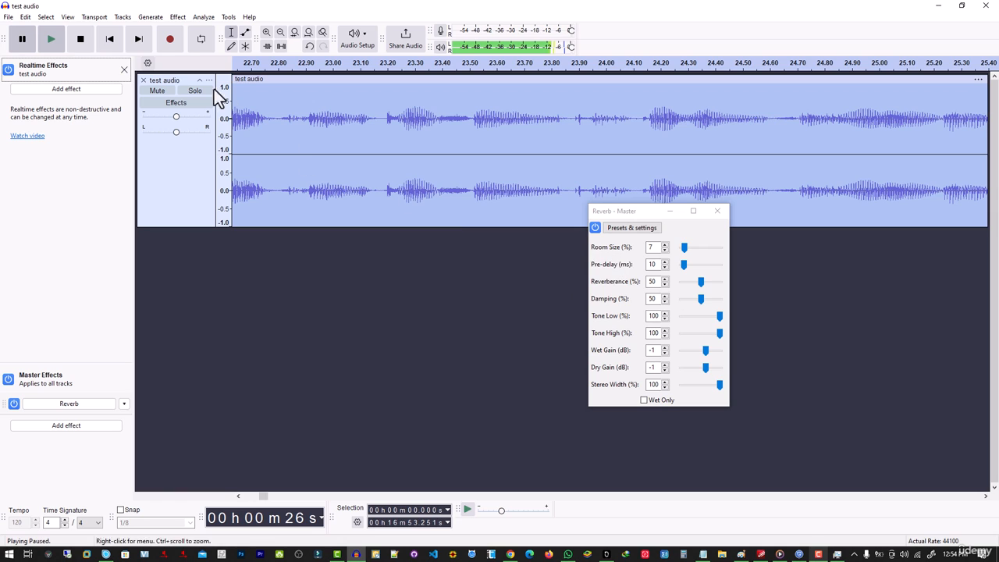
{"action": "left_click", "coordinate": [45, 46]}
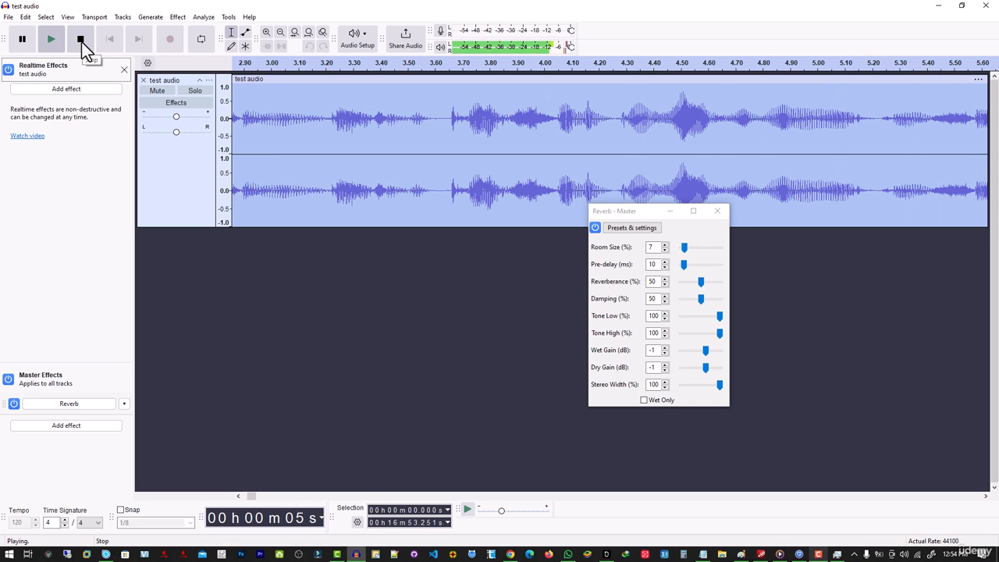
{"action": "key", "text": "space"}
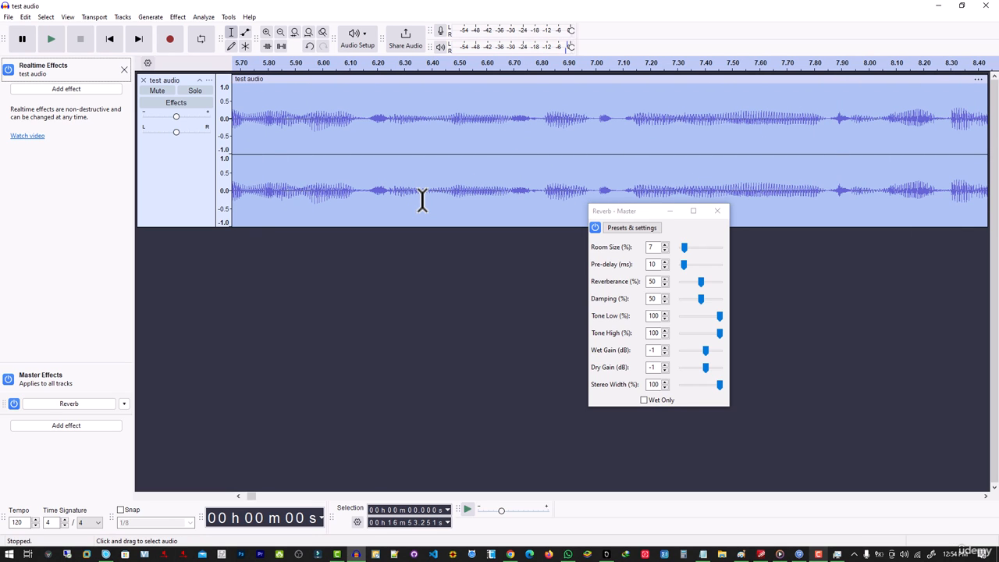
{"action": "left_click", "coordinate": [178, 16]}
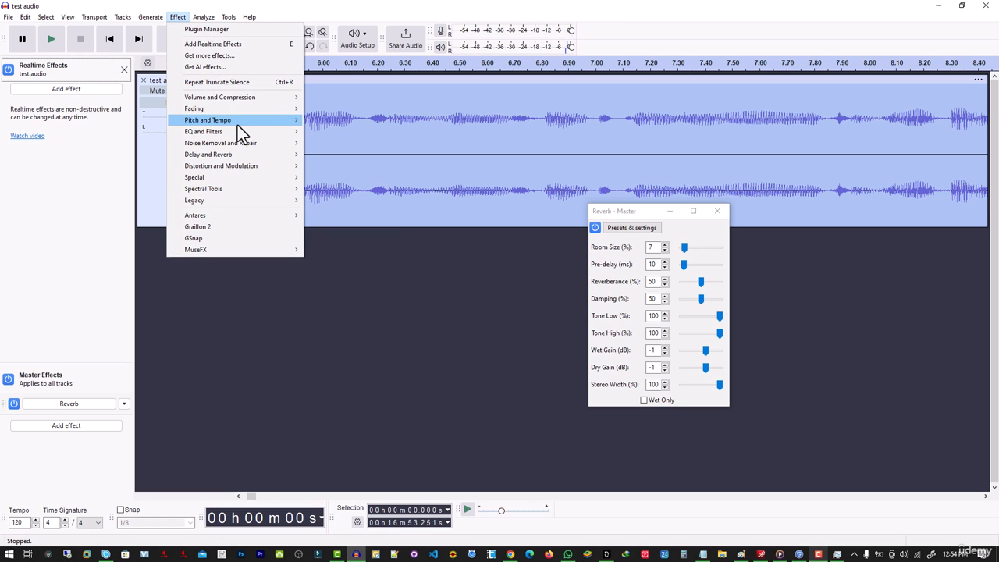
{"action": "mouse_move", "coordinate": [237, 125]}
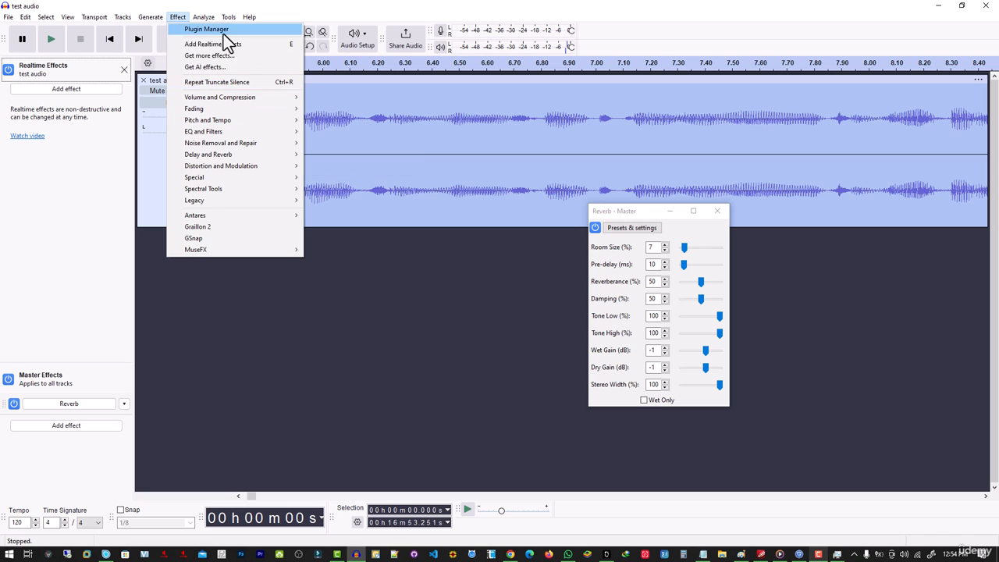
{"action": "mouse_move", "coordinate": [243, 187]}
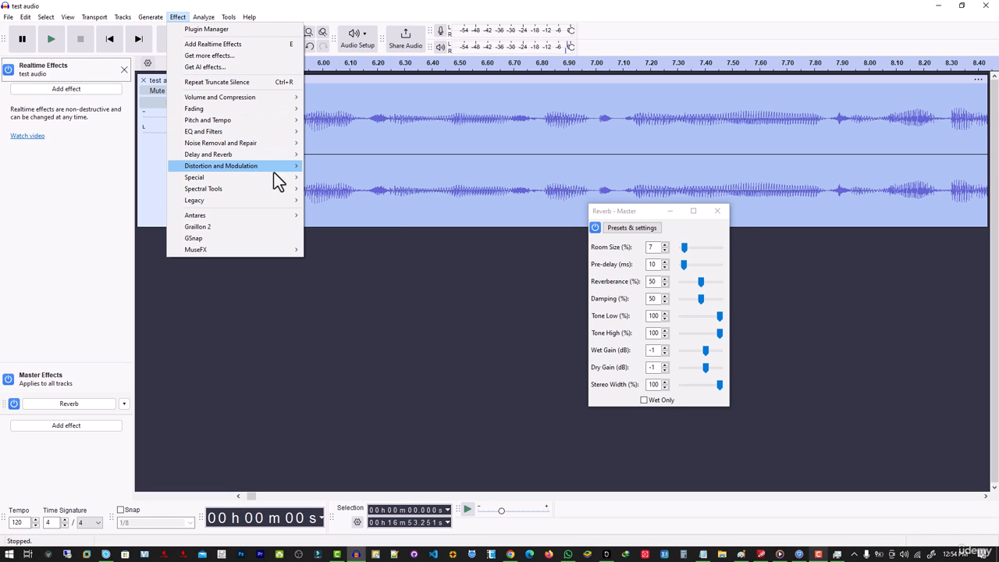
{"action": "mouse_move", "coordinate": [270, 200]}
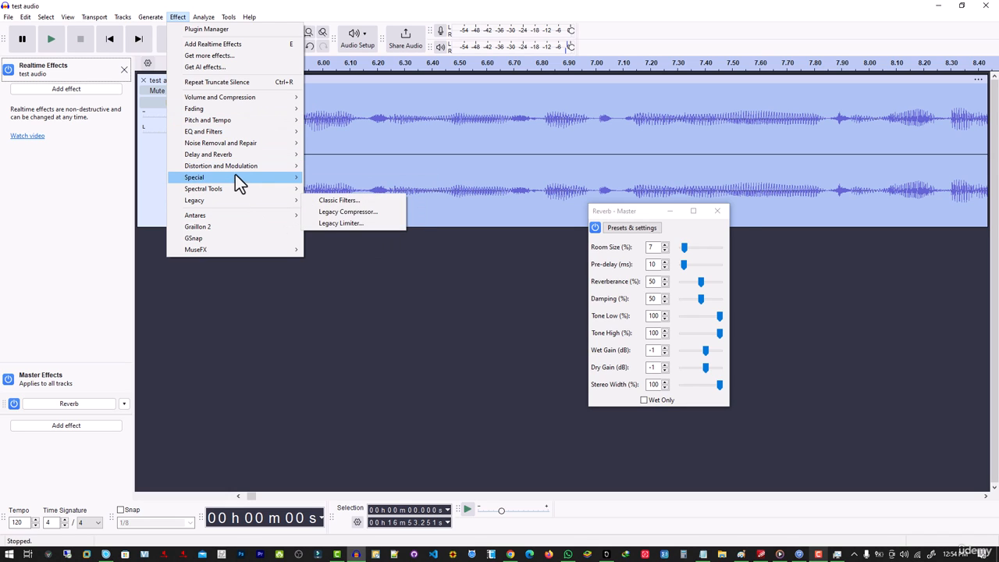
{"action": "mouse_move", "coordinate": [237, 153]}
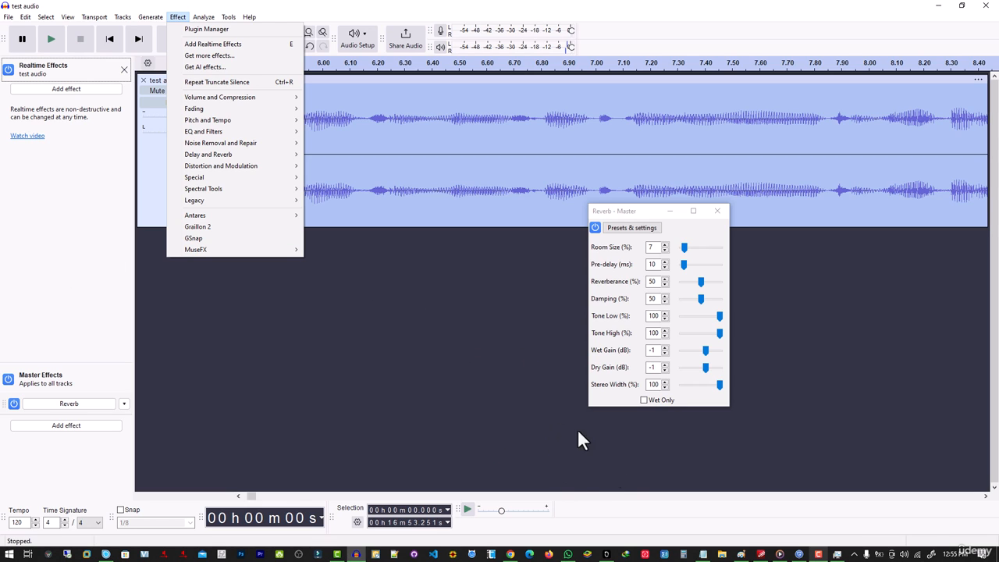
Switch to the notes app's YouTube course to-do list and mark "Audio processing and enhancements with audacity" as completed.
{"action": "left_click", "coordinate": [607, 553]}
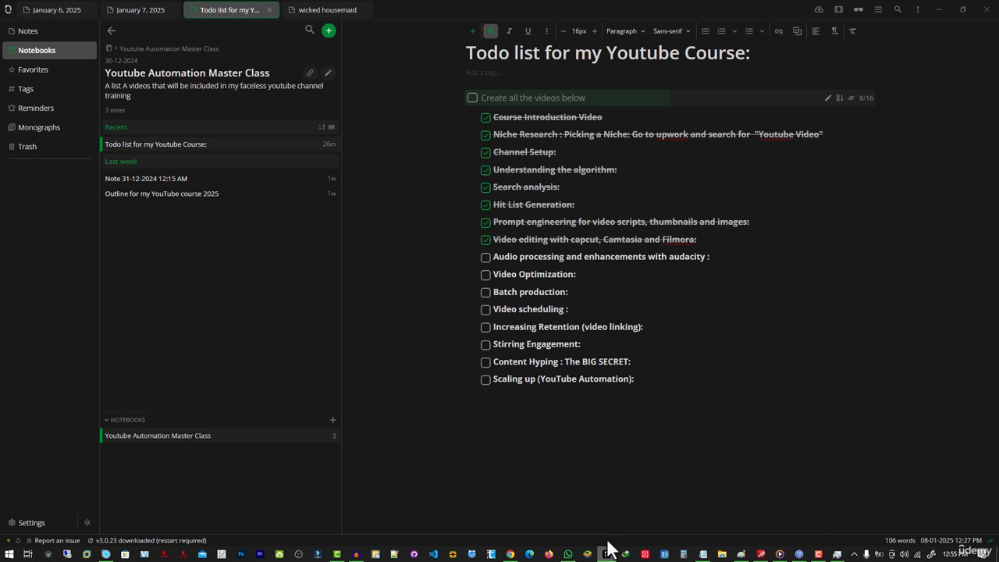
{"action": "left_click", "coordinate": [485, 260]}
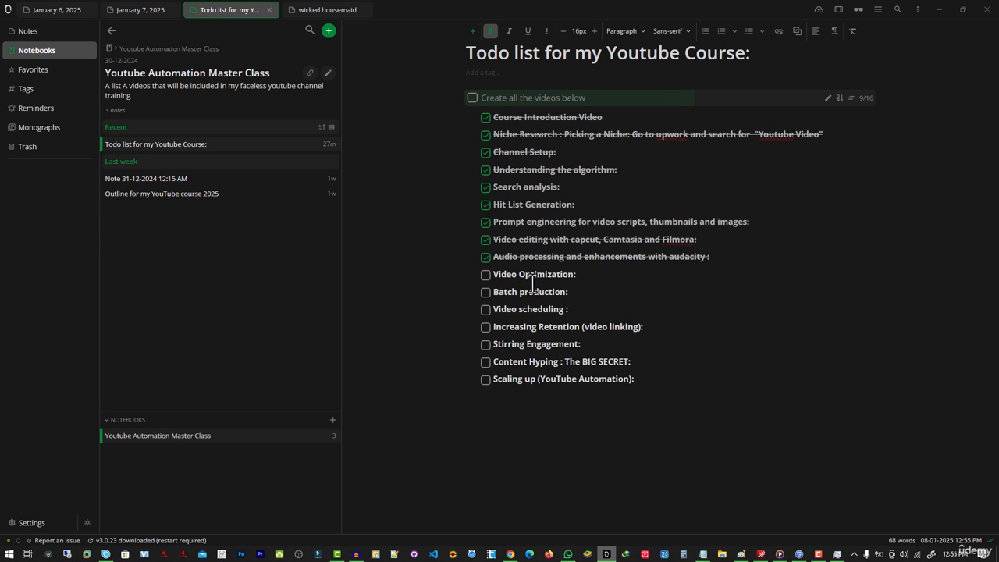